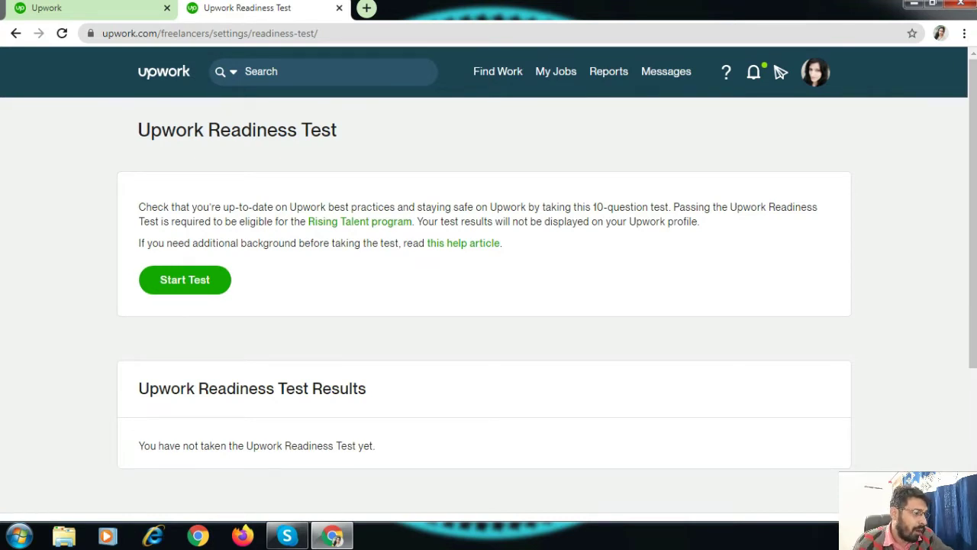
Review the Upwork Readiness Test introduction, its question count and time limit, and start the test
{"action": "left_click_drag", "start_coordinate": [679, 207], "coordinate": [697, 222]}
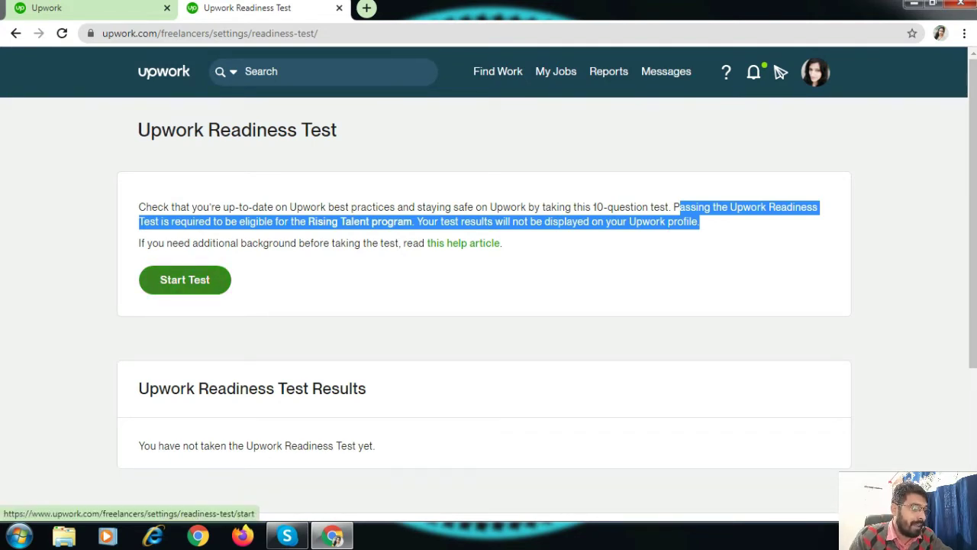
{"action": "left_click", "coordinate": [184, 280]}
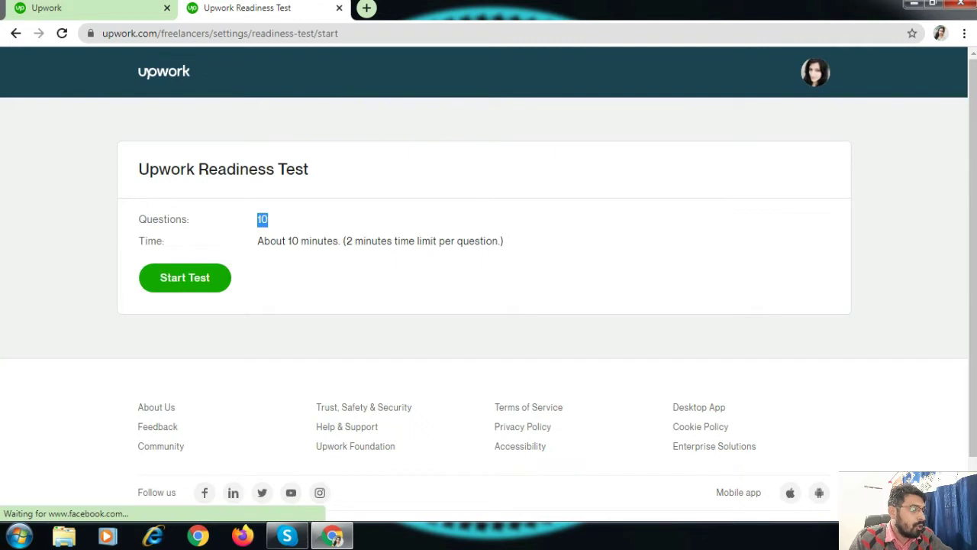
{"action": "left_click_drag", "start_coordinate": [257, 241], "coordinate": [346, 241]}
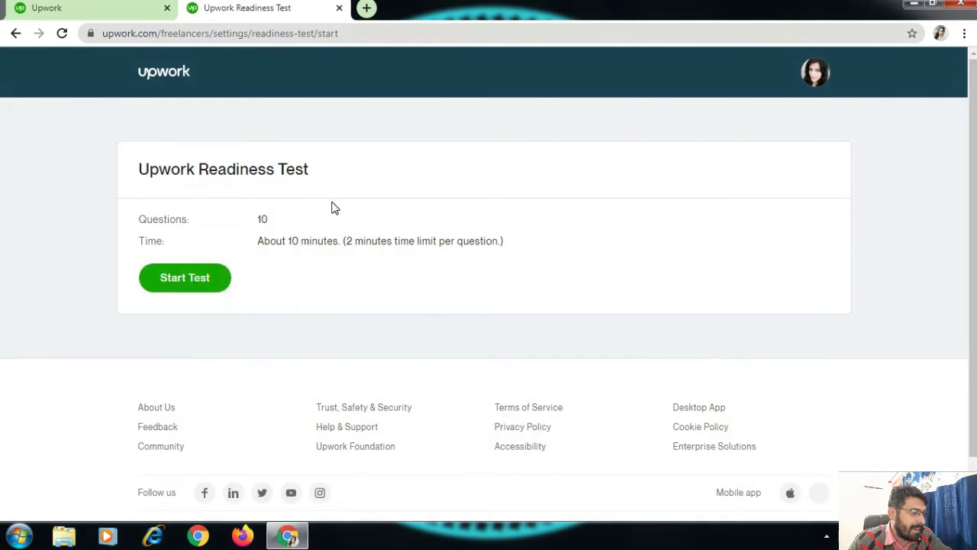
{"action": "left_click", "coordinate": [197, 284]}
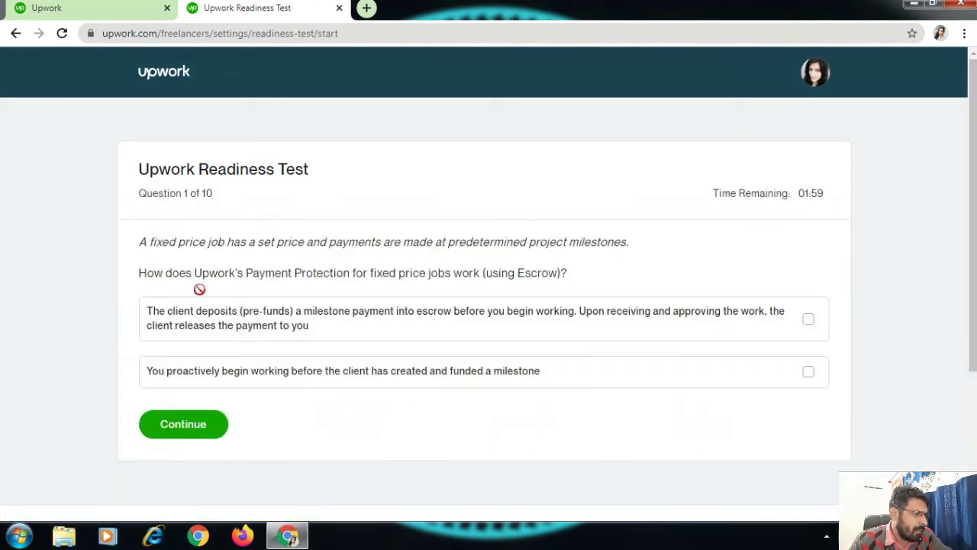
Answer question 1 on fixed-price payment protection with the client depositing a milestone payment into escrow before work begins, and submit it
{"action": "scroll", "coordinate": [220, 271], "scroll_direction": "down", "scroll_amount": 1}
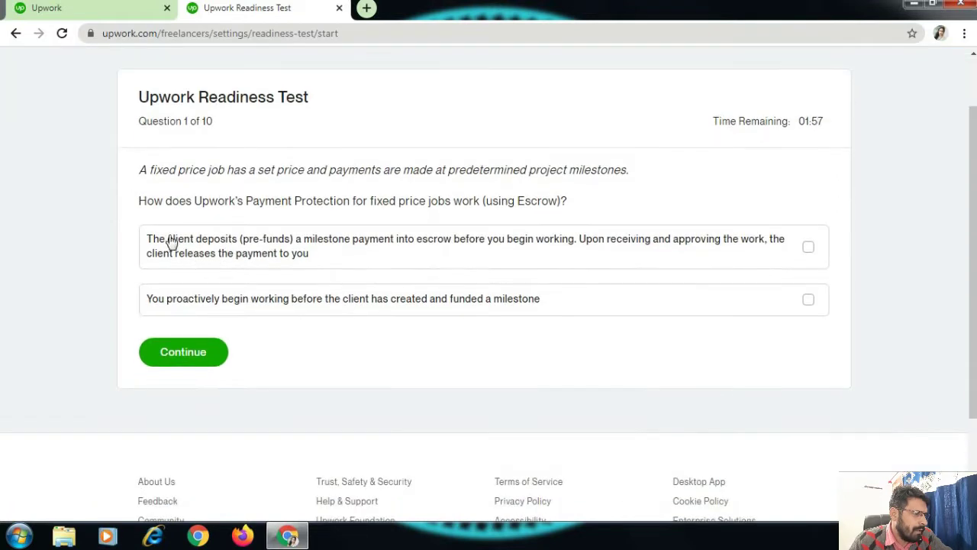
{"action": "left_click_drag", "start_coordinate": [138, 202], "coordinate": [578, 207]}
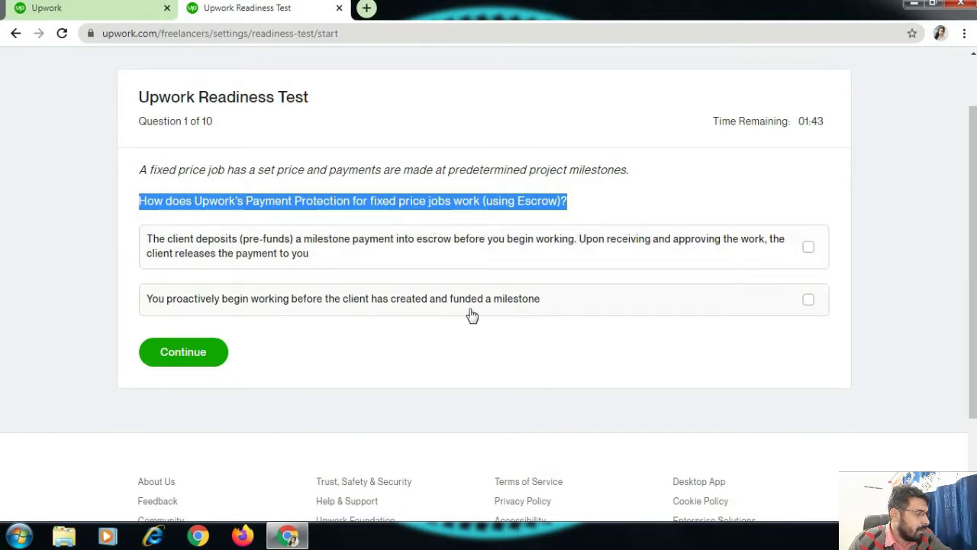
{"action": "left_click", "coordinate": [672, 253]}
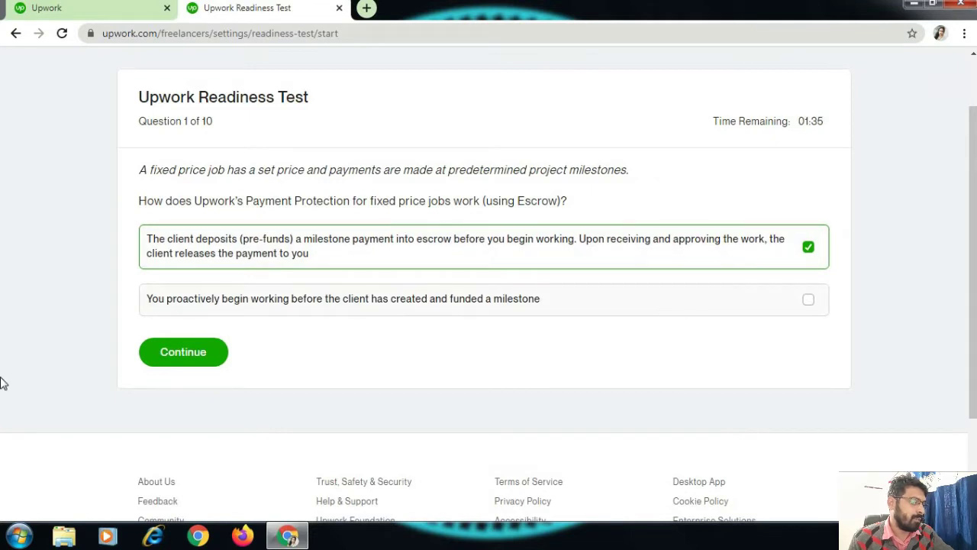
{"action": "left_click", "coordinate": [187, 354]}
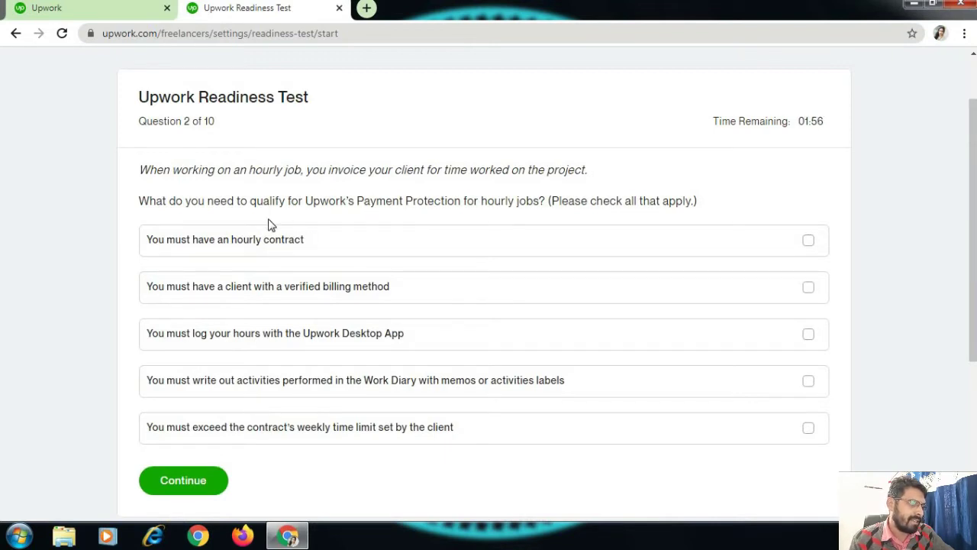
Answer question 2 with hourly contract, verified billing method, hours logged in the Upwork Desktop App and activities written in the Work Diary, and submit it
{"action": "left_click_drag", "start_coordinate": [139, 201], "coordinate": [716, 209]}
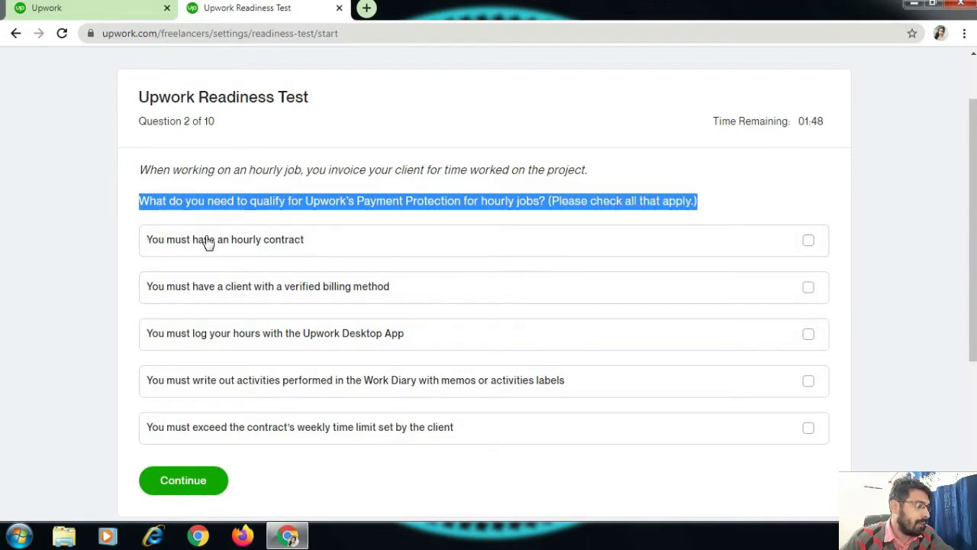
{"action": "left_click", "coordinate": [809, 241]}
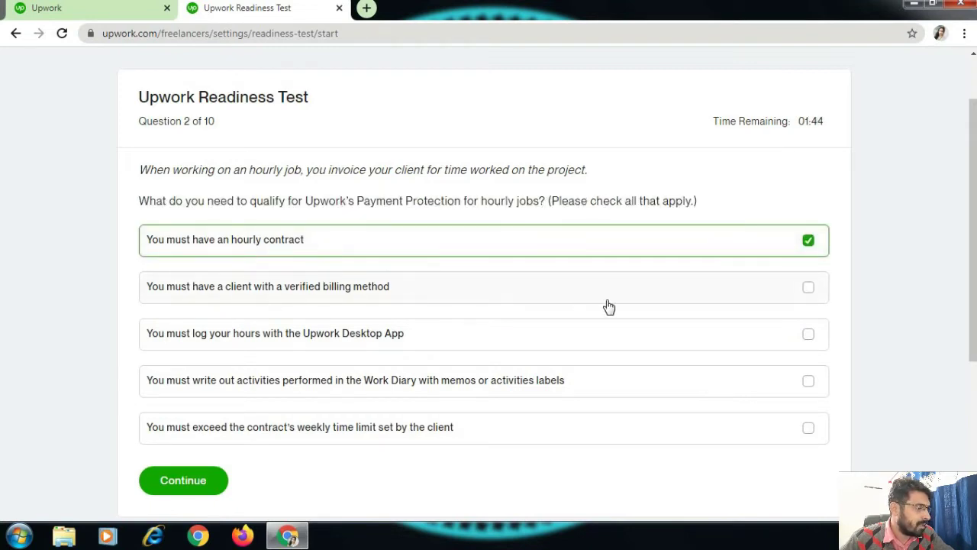
{"action": "left_click", "coordinate": [809, 288]}
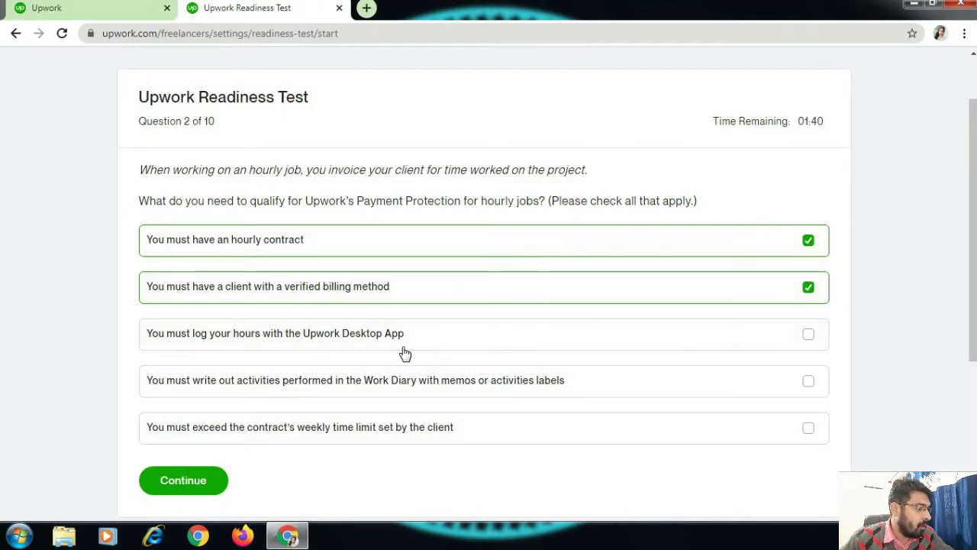
{"action": "left_click", "coordinate": [809, 335]}
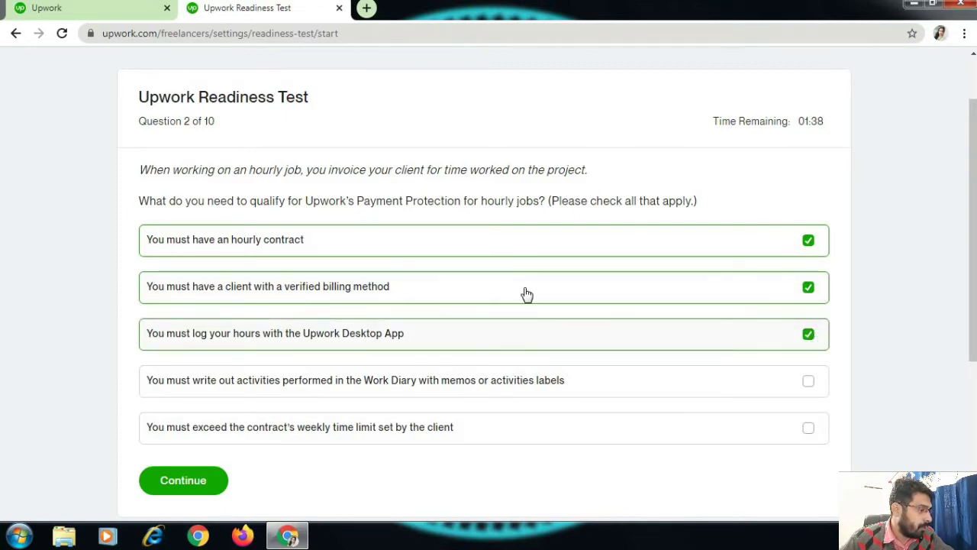
{"action": "scroll", "coordinate": [524, 295], "scroll_direction": "down", "scroll_amount": 3}
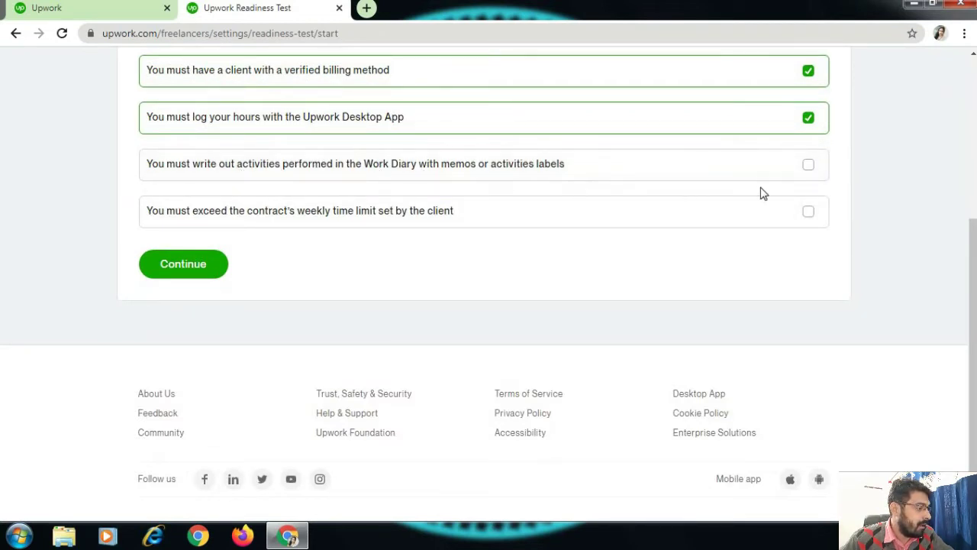
{"action": "left_click", "coordinate": [809, 167]}
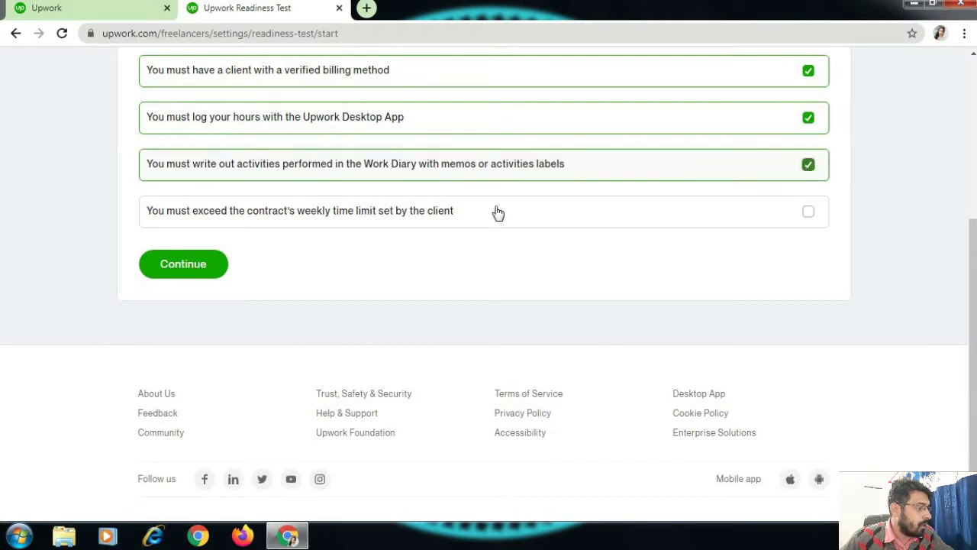
{"action": "left_click", "coordinate": [203, 265]}
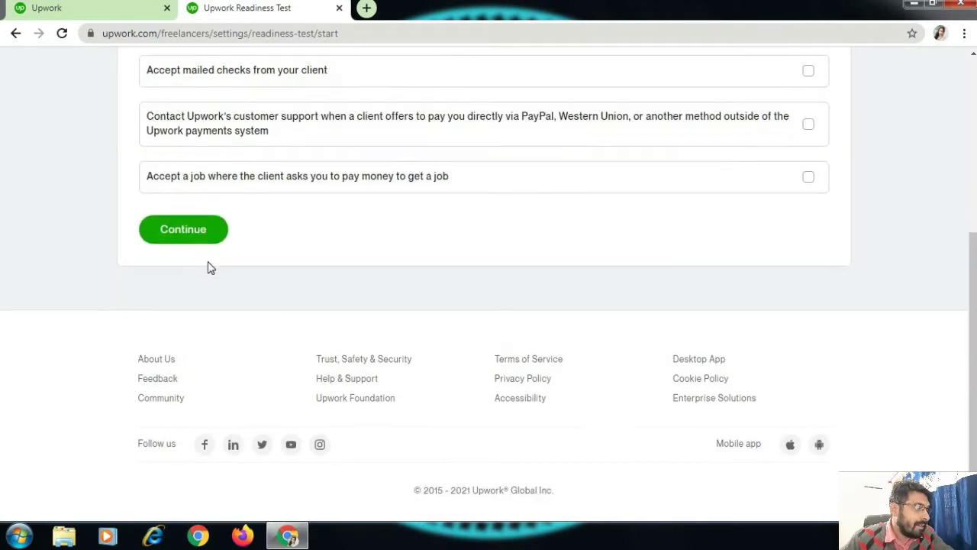
Answer question 3 on payment scams with contacting Upwork's customer support about payment offers outside the Upwork system, and submit it
{"action": "scroll", "coordinate": [207, 264], "scroll_direction": "up", "scroll_amount": 2}
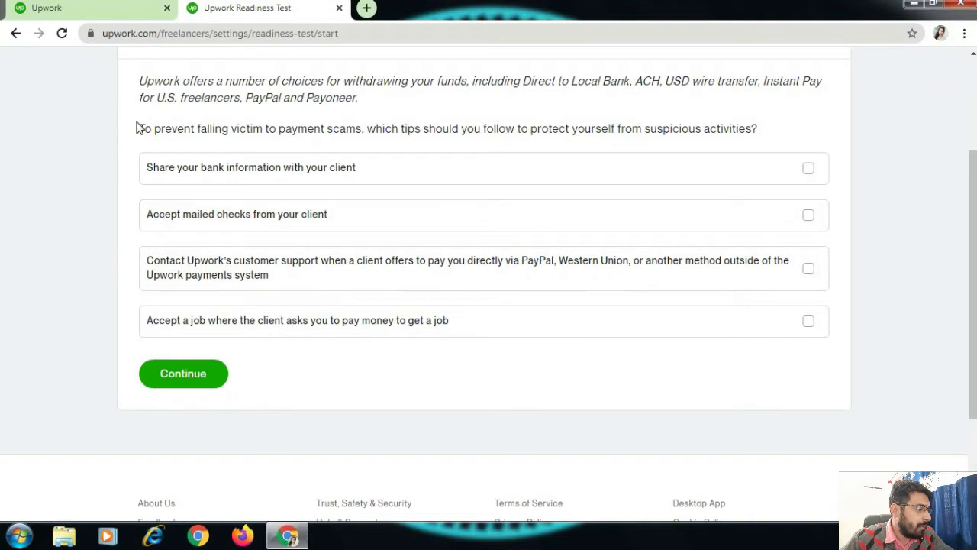
{"action": "left_click_drag", "start_coordinate": [138, 127], "coordinate": [623, 145]}
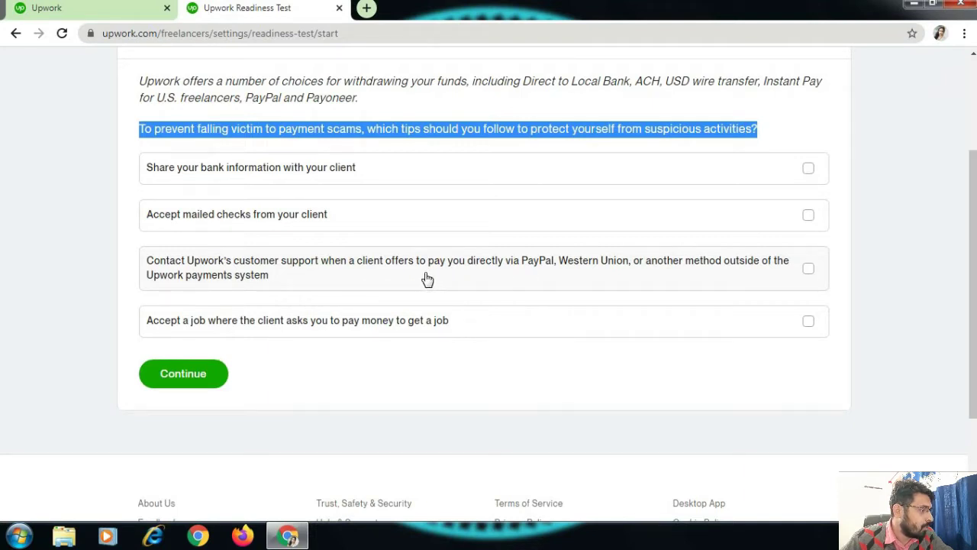
{"action": "left_click", "coordinate": [810, 274]}
{"action": "left_click", "coordinate": [810, 274]}
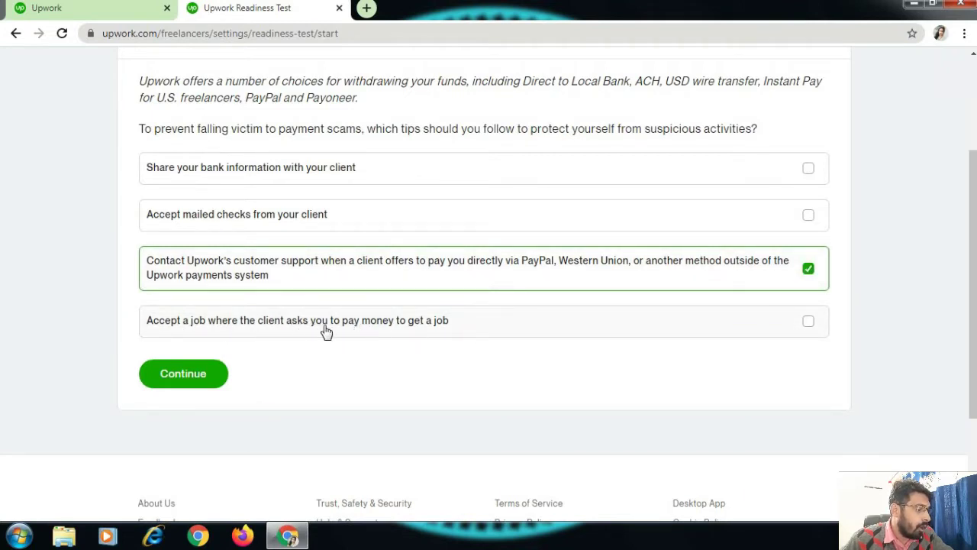
{"action": "left_click", "coordinate": [185, 378]}
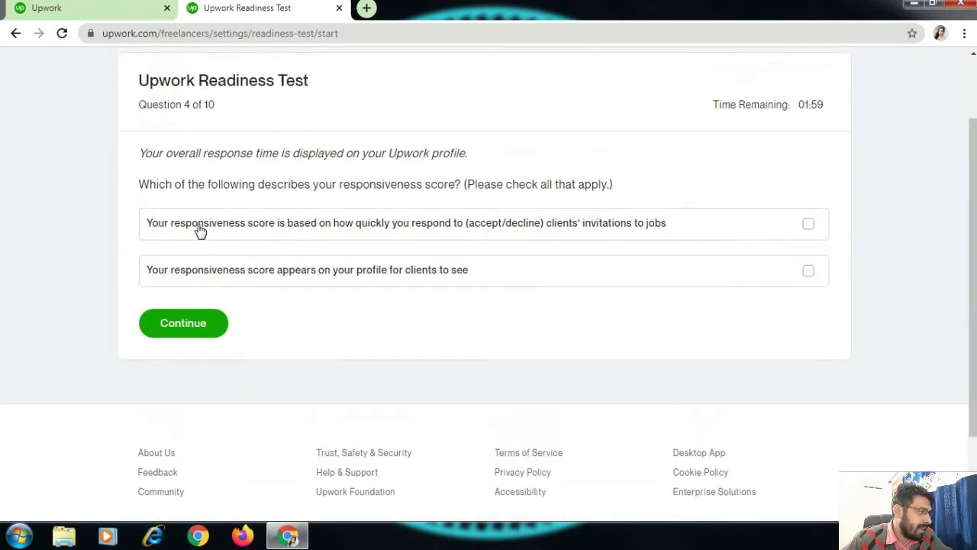
Answer question 4 by selecting both responsiveness score statements, on response speed to invitations and on profile visibility, and submit it
{"action": "left_click_drag", "start_coordinate": [132, 192], "coordinate": [631, 198]}
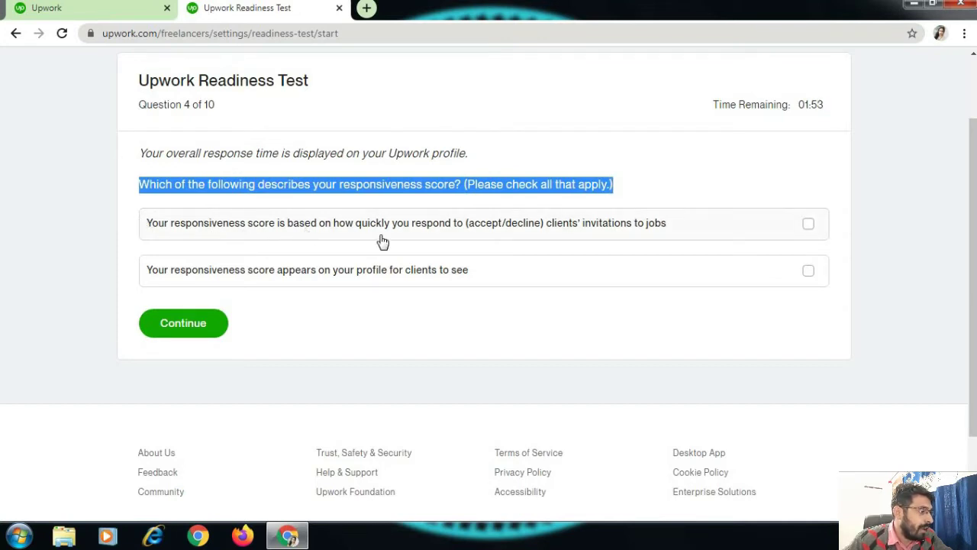
{"action": "left_click", "coordinate": [809, 231]}
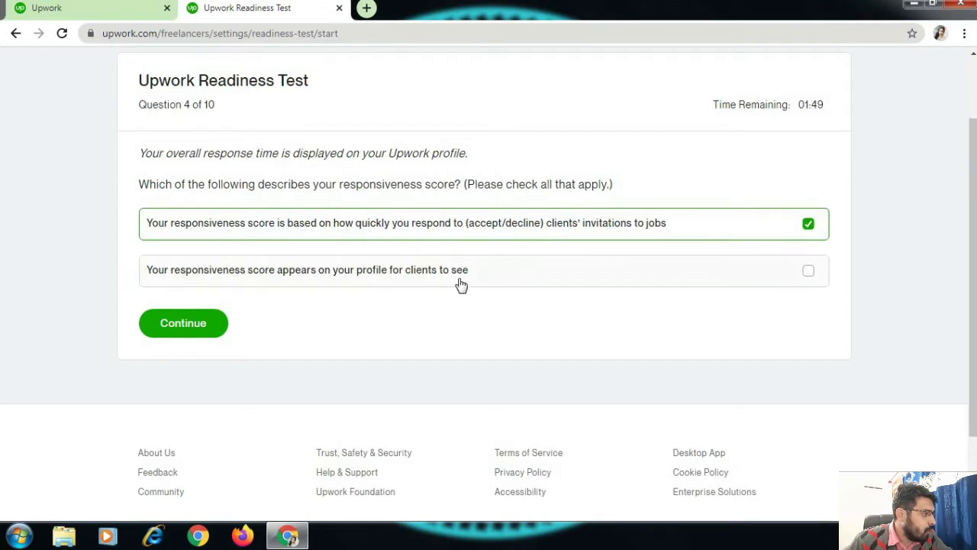
{"action": "left_click", "coordinate": [811, 281]}
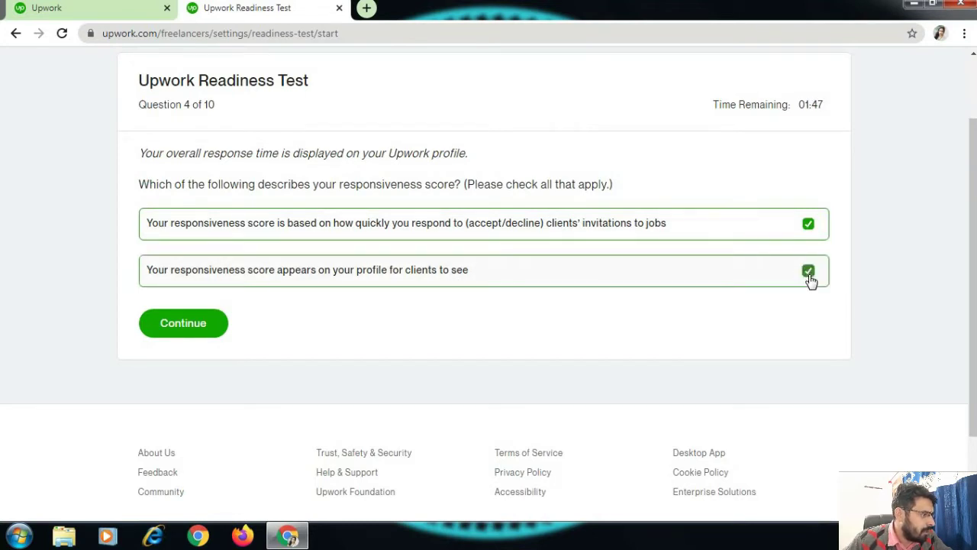
{"action": "left_click", "coordinate": [198, 323]}
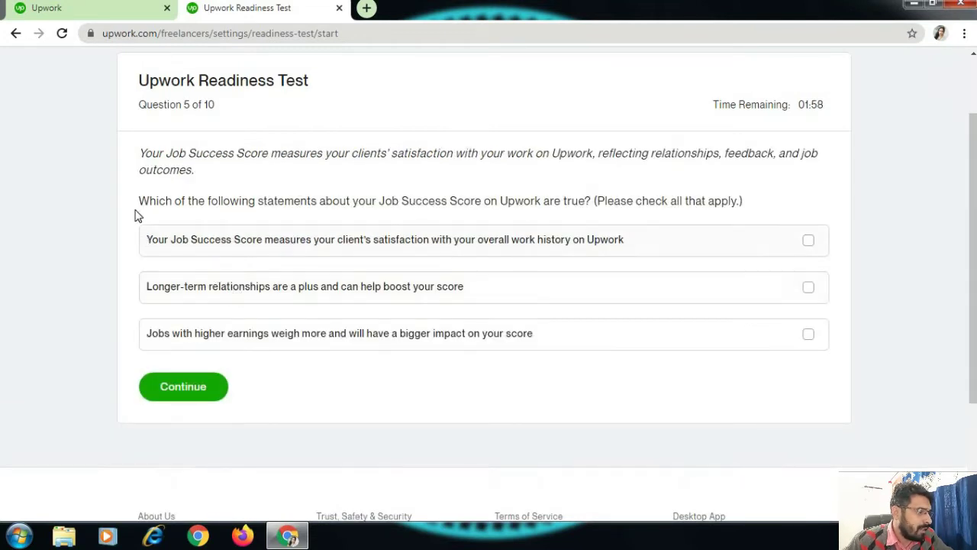
Answer question 5 by selecting all three Job Success Score statements: client satisfaction, longer-term relationships and higher-earning jobs, and submit it
{"action": "left_click_drag", "start_coordinate": [139, 201], "coordinate": [752, 204]}
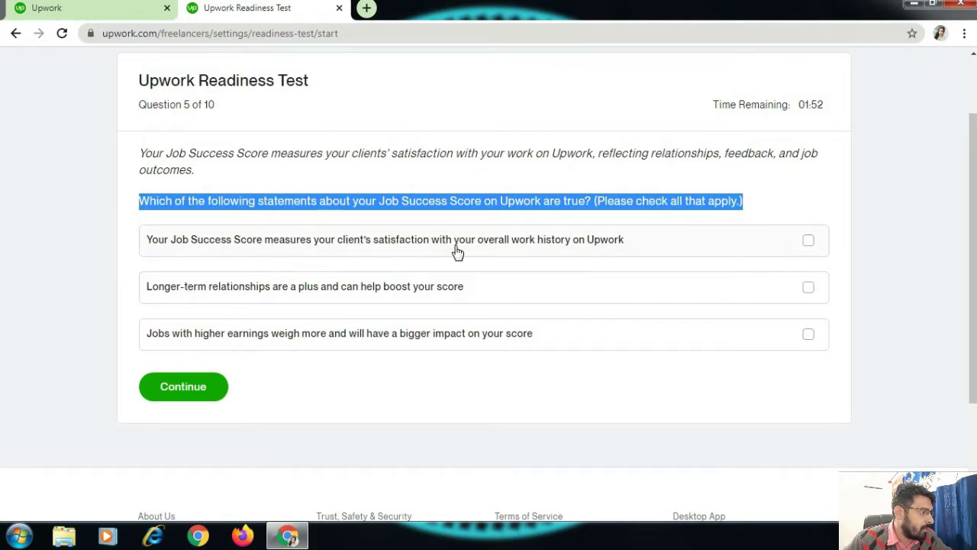
{"action": "left_click", "coordinate": [808, 241]}
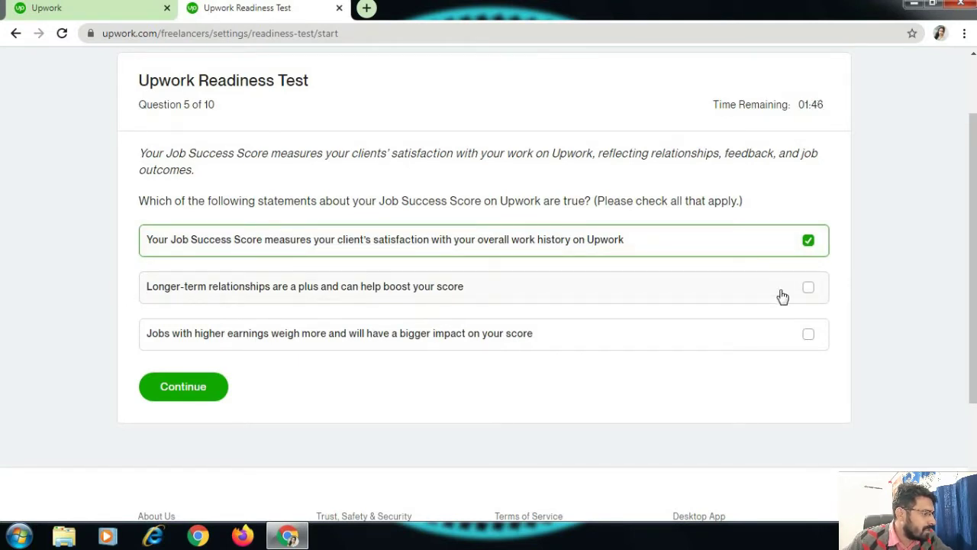
{"action": "left_click", "coordinate": [809, 288]}
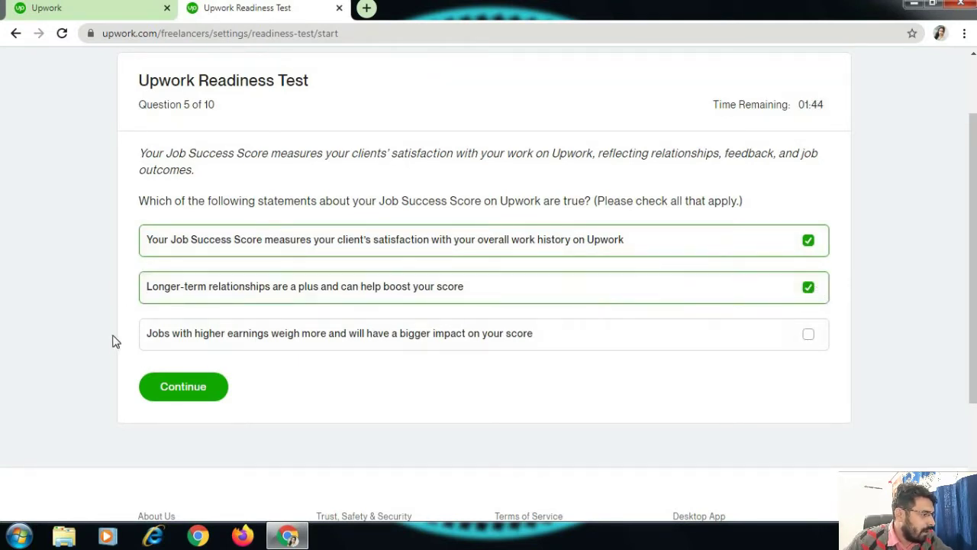
{"action": "left_click", "coordinate": [808, 339]}
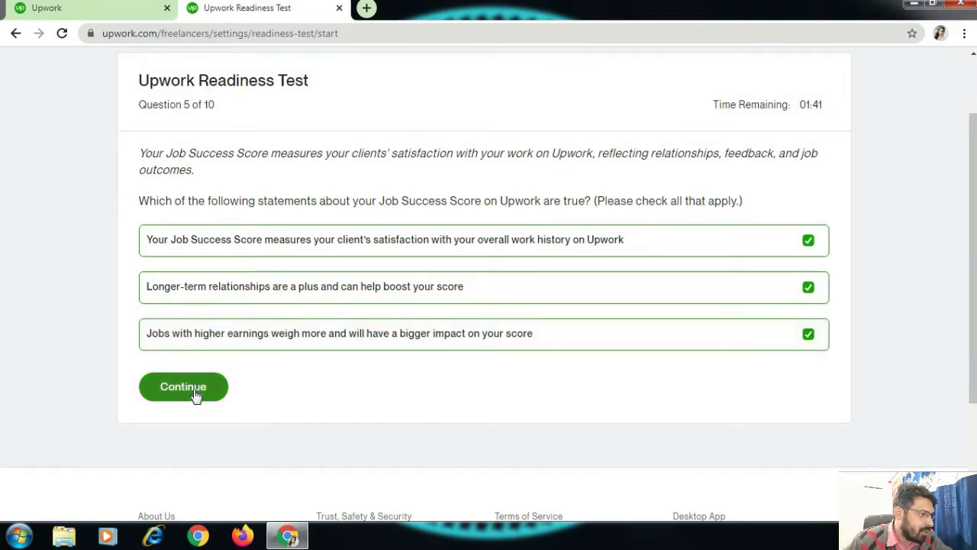
{"action": "left_click", "coordinate": [196, 393]}
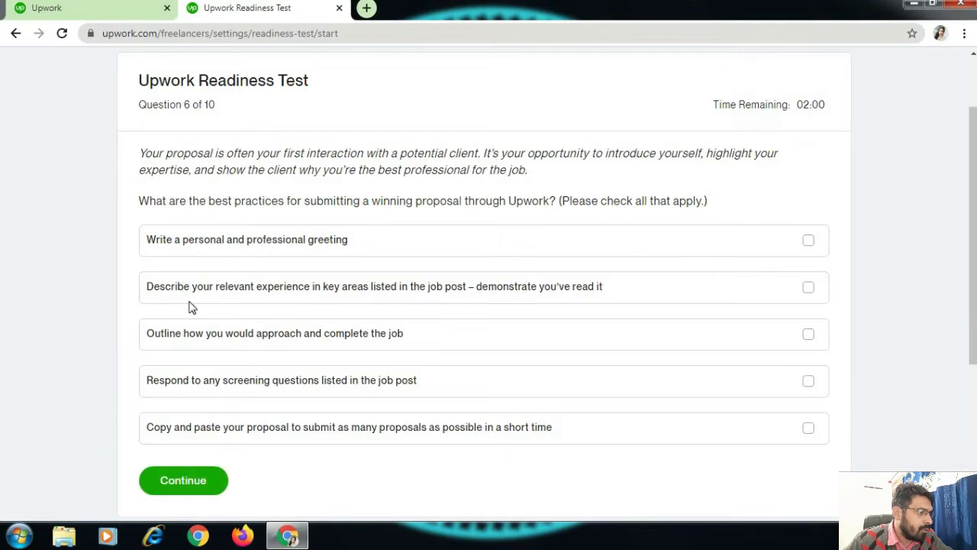
Answer question 6 on winning proposals with personal greeting, relevant experience, outline of how to complete the job and responses to screening questions, and submit it
{"action": "left_click_drag", "start_coordinate": [140, 200], "coordinate": [382, 197]}
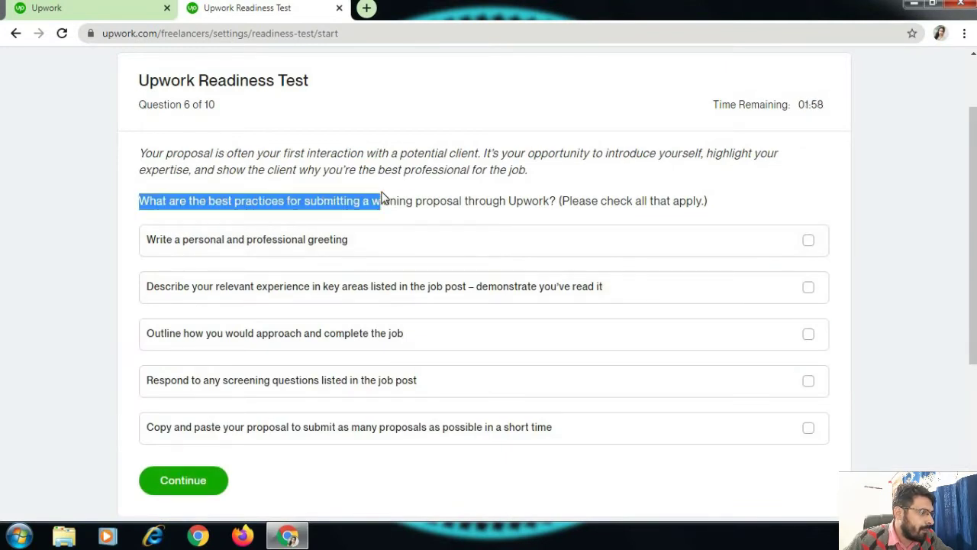
{"action": "left_click_drag", "start_coordinate": [464, 207], "coordinate": [715, 220]}
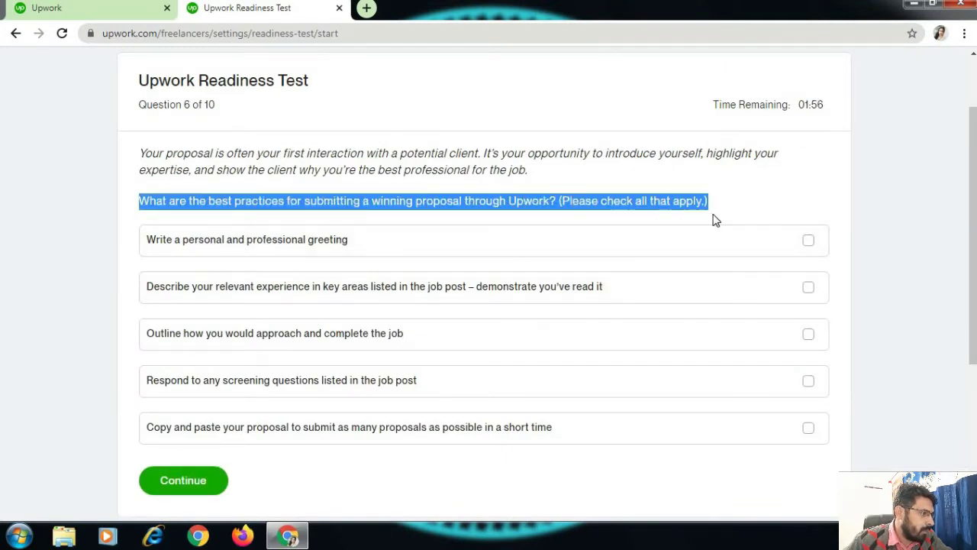
{"action": "scroll", "coordinate": [691, 222], "scroll_direction": "down", "scroll_amount": 2}
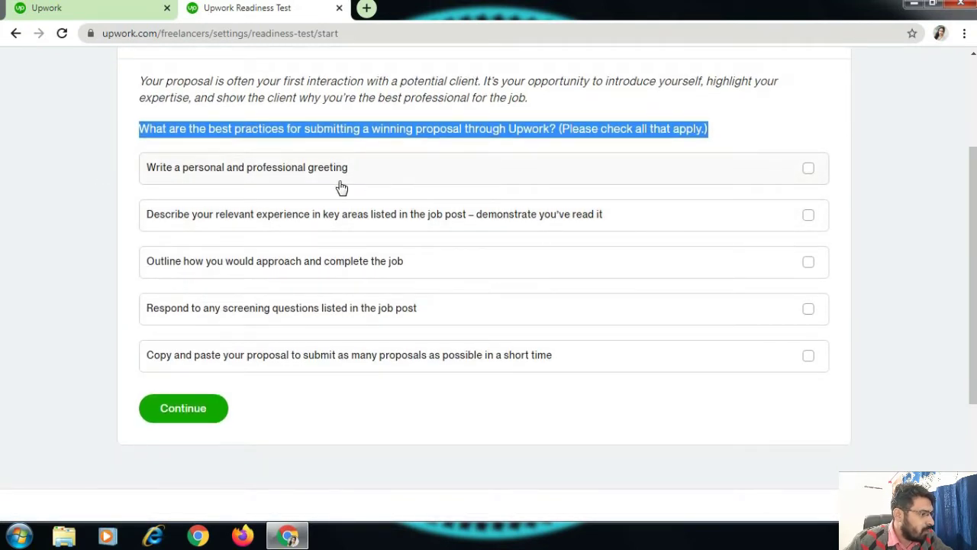
{"action": "left_click", "coordinate": [809, 171]}
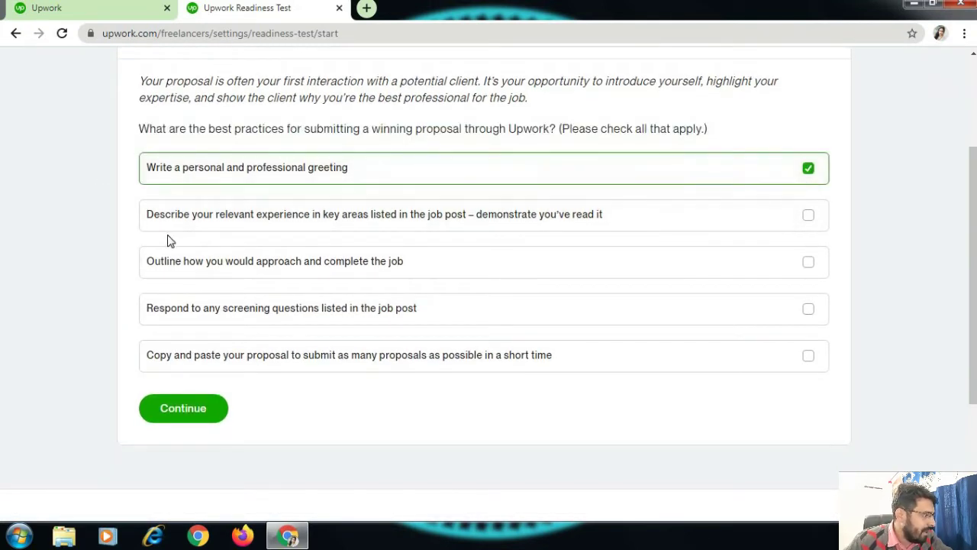
{"action": "left_click", "coordinate": [761, 229]}
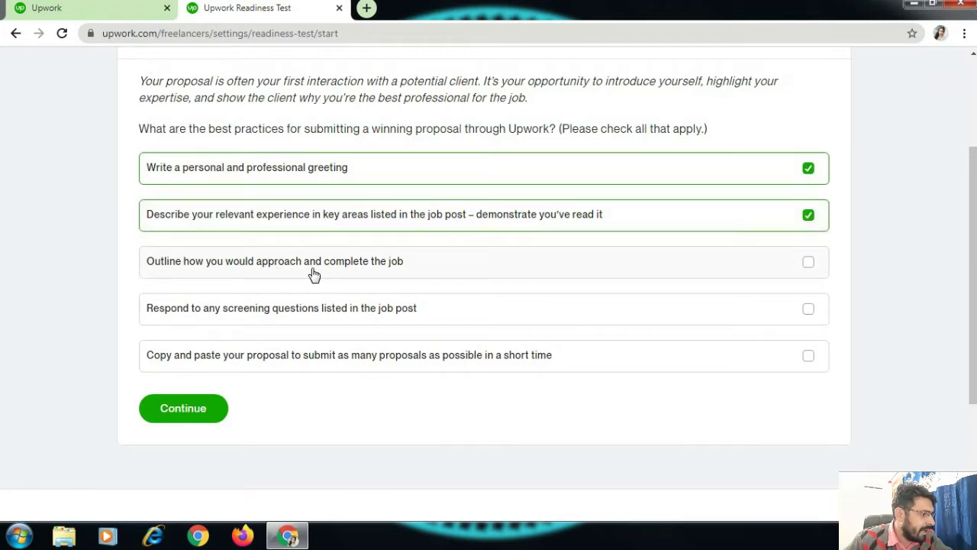
{"action": "left_click", "coordinate": [622, 273]}
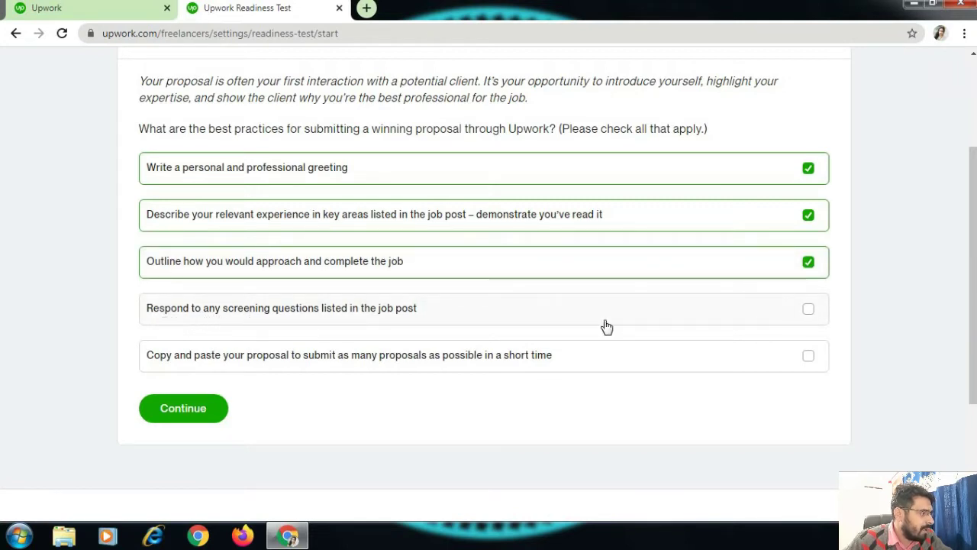
{"action": "left_click", "coordinate": [808, 309]}
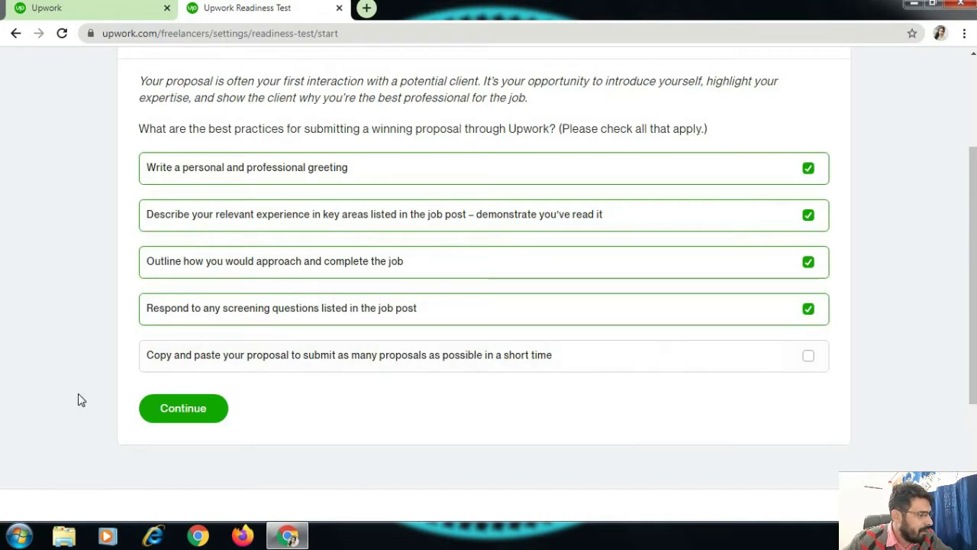
{"action": "left_click", "coordinate": [176, 411]}
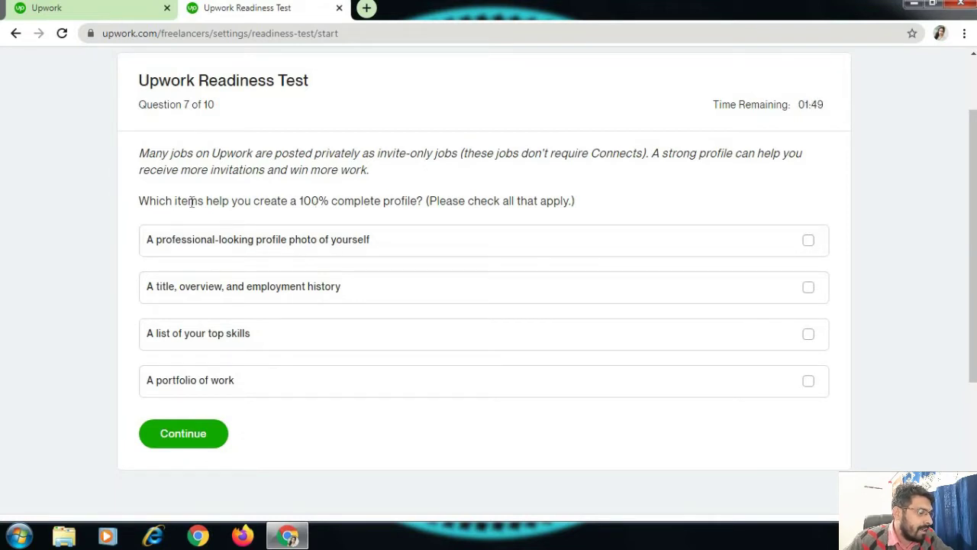
Answer question 7 on a 100% complete profile with professional photo, title, overview and employment history, top skills and portfolio, and submit it
{"action": "left_click_drag", "start_coordinate": [132, 205], "coordinate": [613, 210]}
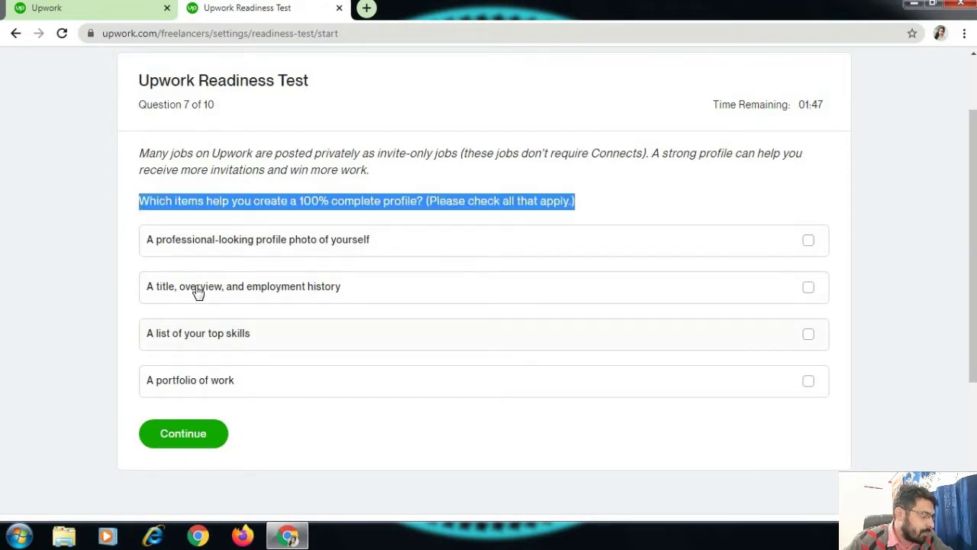
{"action": "left_click", "coordinate": [452, 250]}
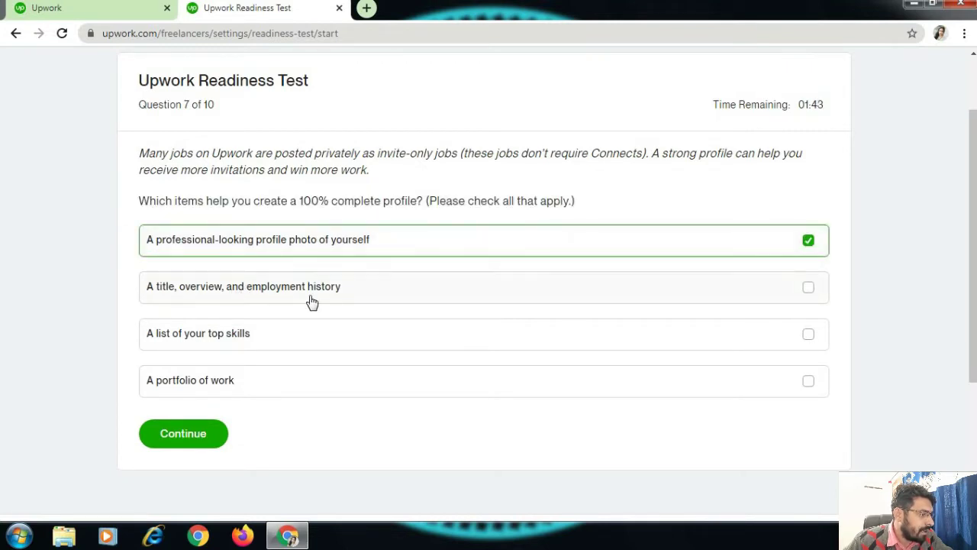
{"action": "left_click", "coordinate": [395, 300]}
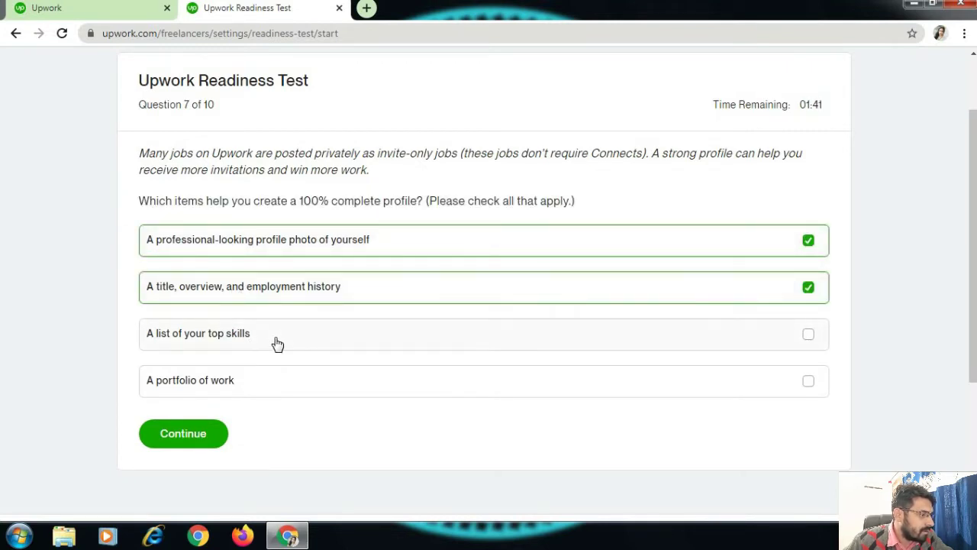
{"action": "left_click", "coordinate": [275, 343]}
{"action": "left_click", "coordinate": [245, 385]}
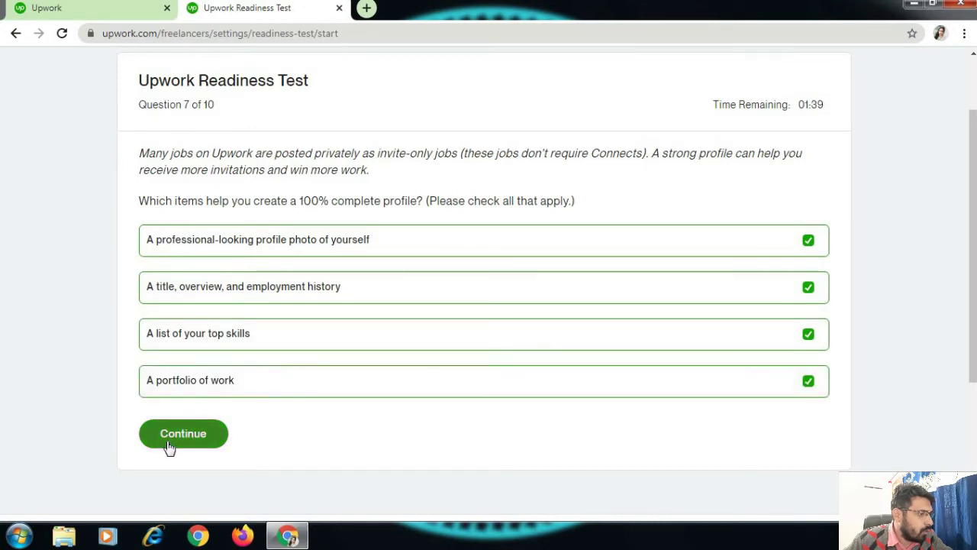
{"action": "left_click", "coordinate": [165, 441]}
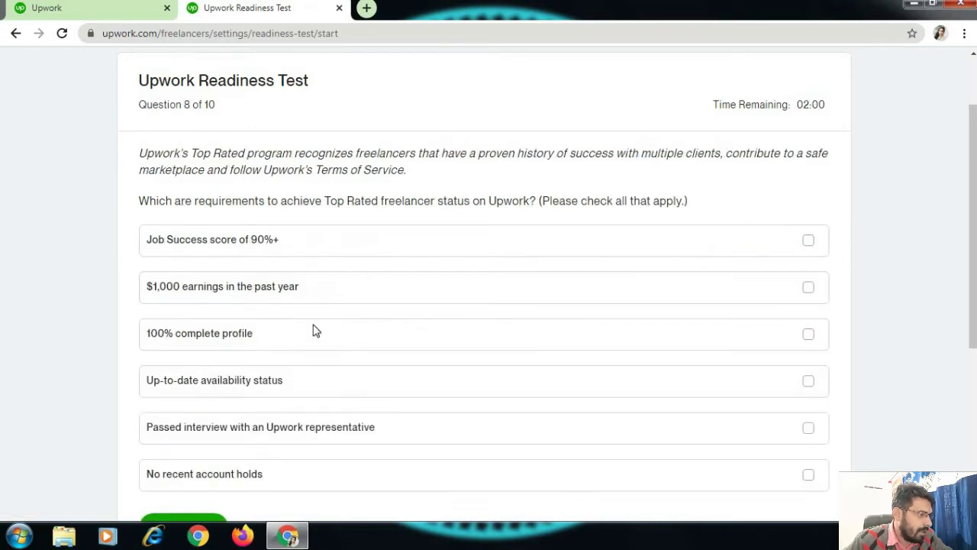
Answer question 8 by selecting all six Top Rated requirements, from Job Success score of 90%+ to no recent account holds, and submit it
{"action": "scroll", "coordinate": [200, 252], "scroll_direction": "down", "scroll_amount": 1}
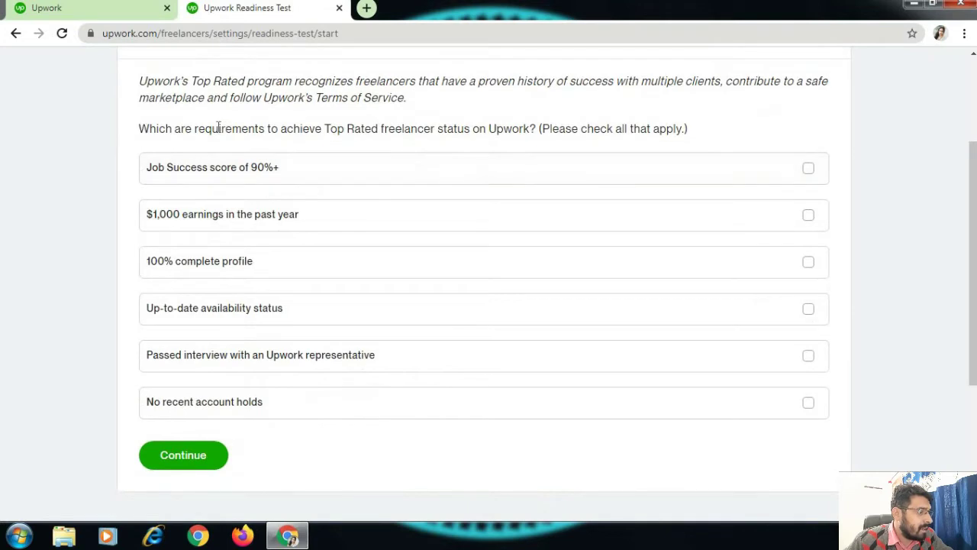
{"action": "left_click_drag", "start_coordinate": [139, 128], "coordinate": [695, 137]}
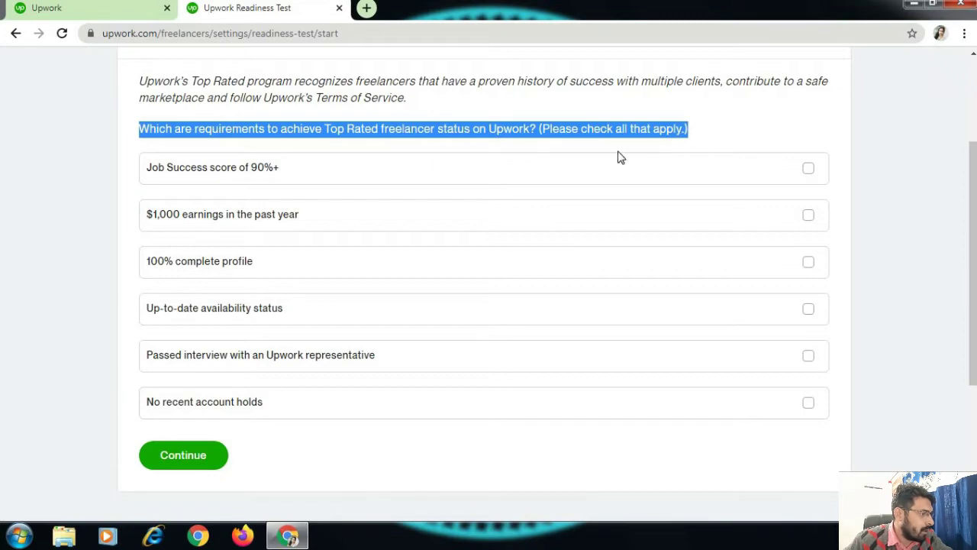
{"action": "scroll", "coordinate": [230, 186], "scroll_direction": "down", "scroll_amount": 2}
{"action": "scroll", "coordinate": [127, 145], "scroll_direction": "up", "scroll_amount": 2}
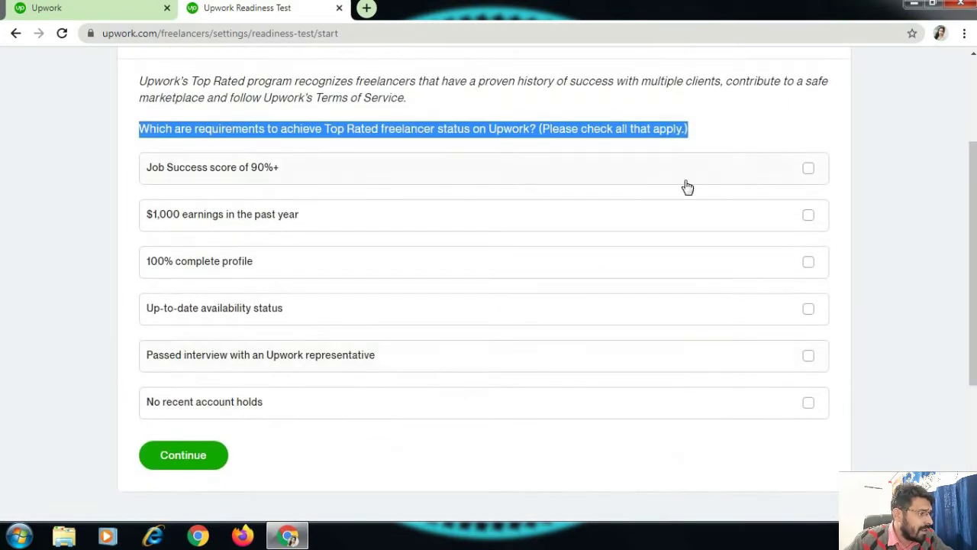
{"action": "left_click", "coordinate": [808, 174]}
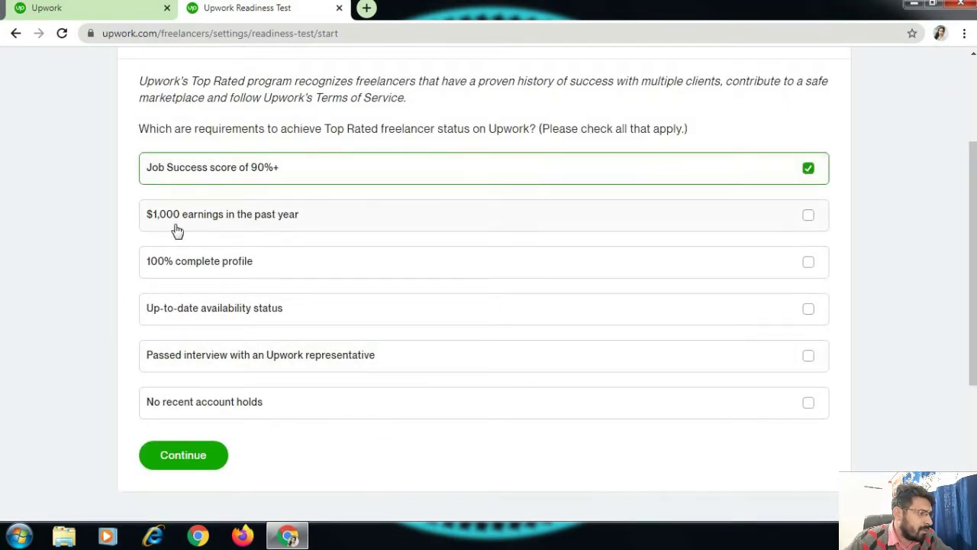
{"action": "left_click", "coordinate": [810, 218]}
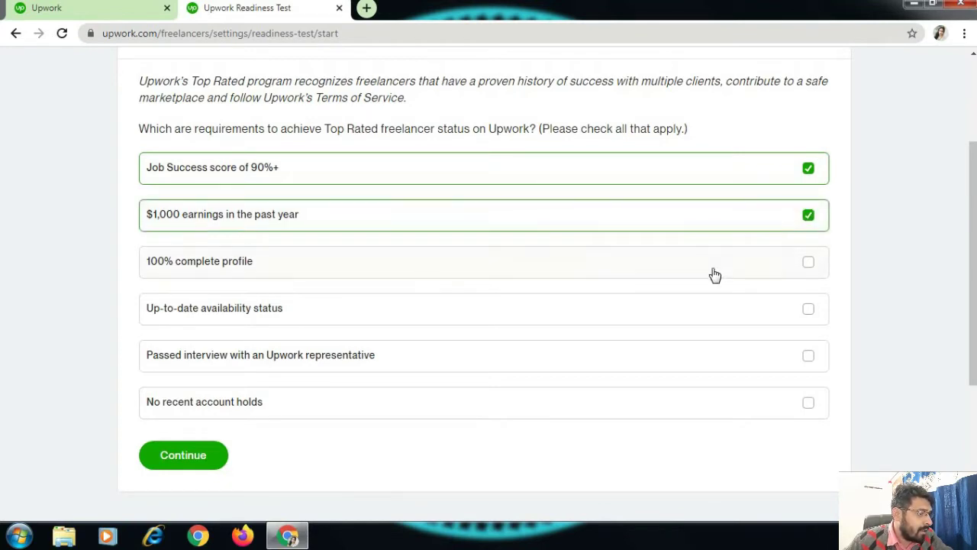
{"action": "left_click", "coordinate": [806, 264]}
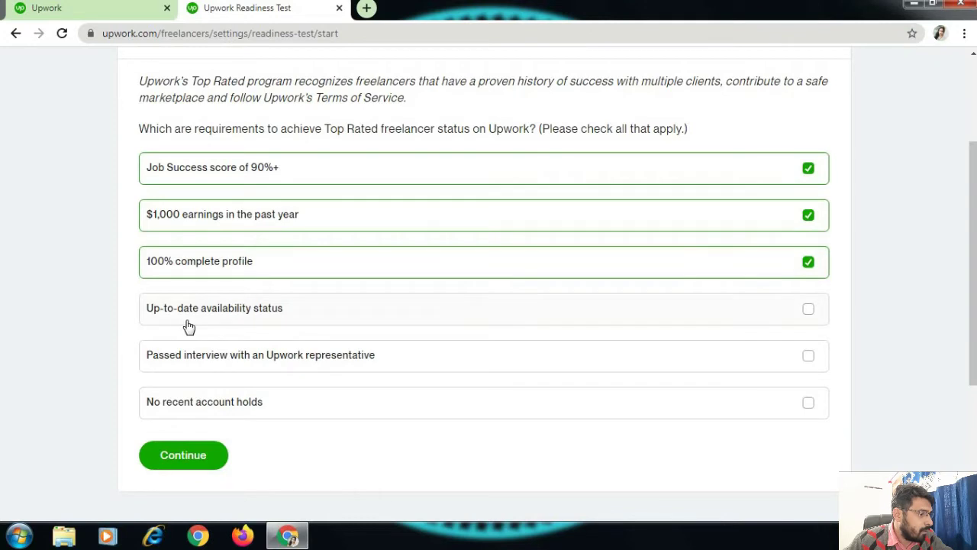
{"action": "left_click", "coordinate": [806, 315]}
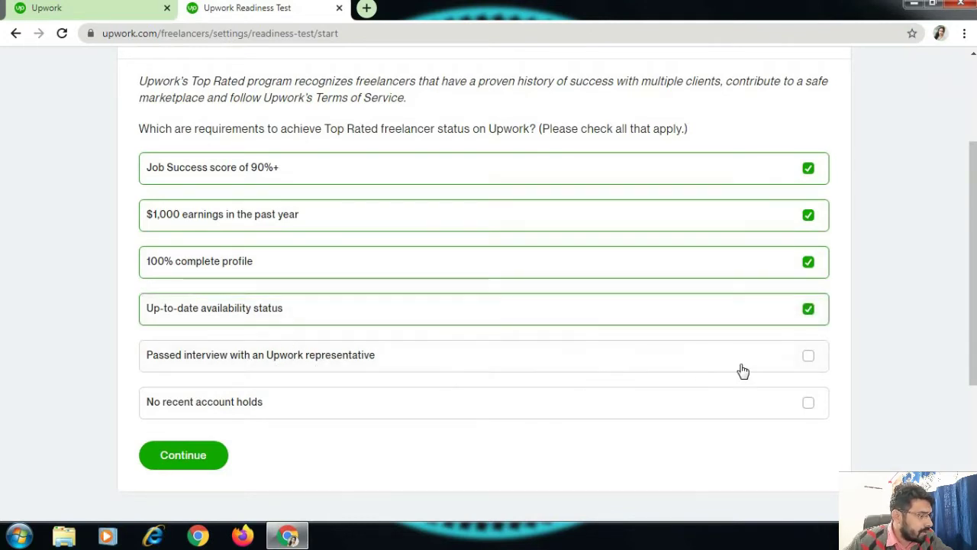
{"action": "left_click", "coordinate": [784, 371]}
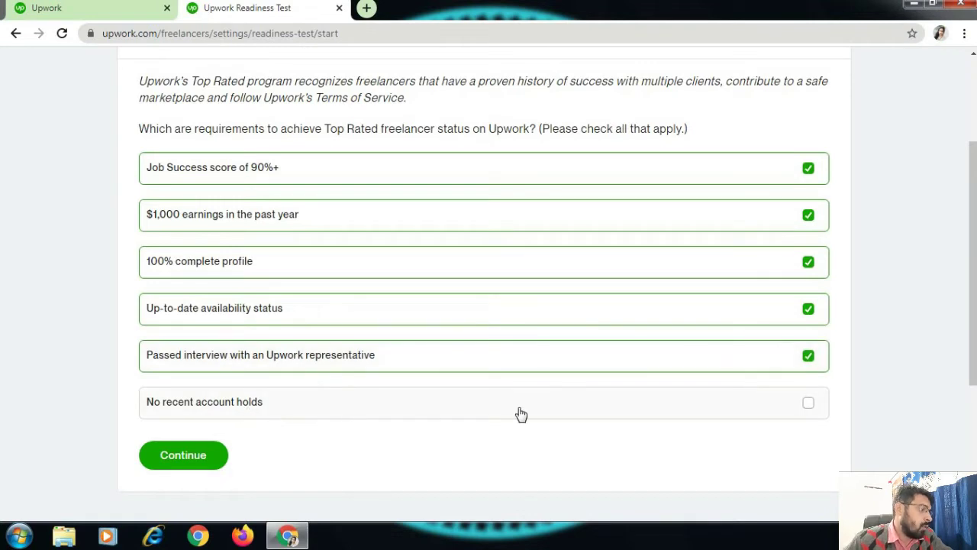
{"action": "left_click", "coordinate": [662, 411]}
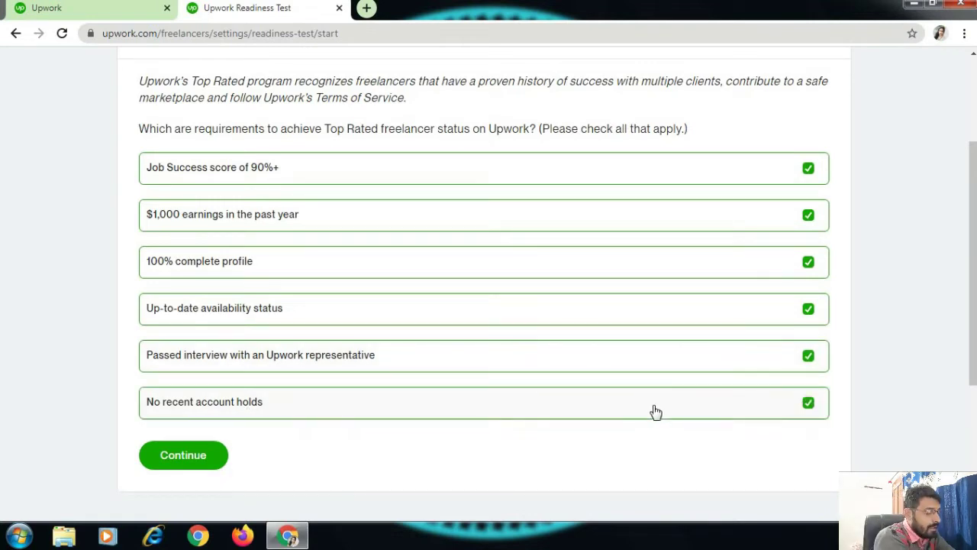
{"action": "left_click", "coordinate": [200, 460]}
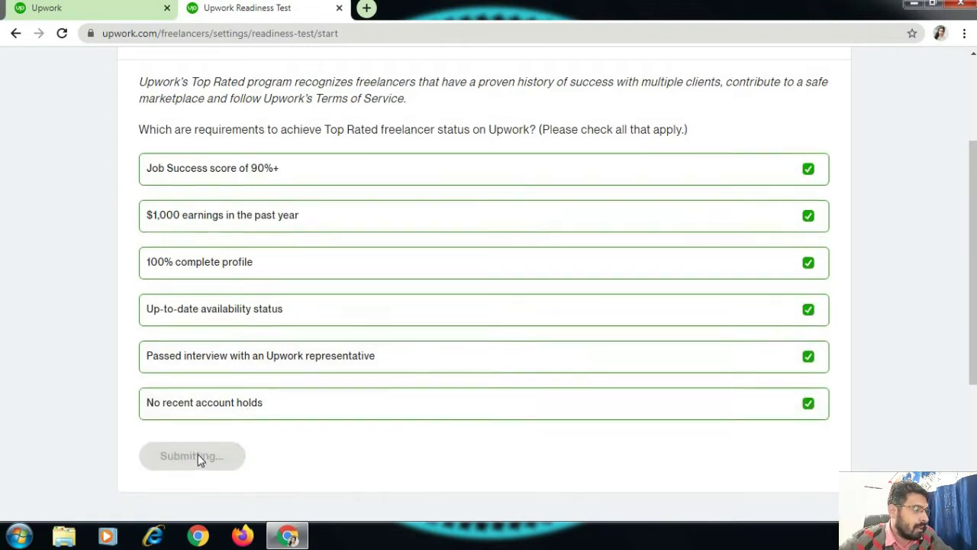
Answer question 9 with starting work only once the offer is accepted and the contract appears in My Jobs > All Contracts, and submit it
{"action": "scroll", "coordinate": [290, 323], "scroll_direction": "down", "scroll_amount": 1}
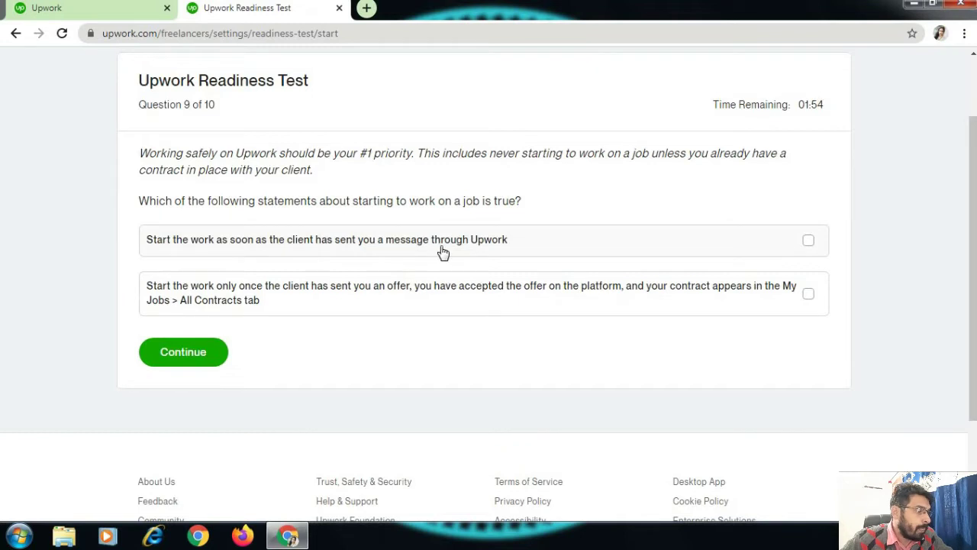
{"action": "left_click", "coordinate": [809, 295]}
{"action": "left_click", "coordinate": [188, 352]}
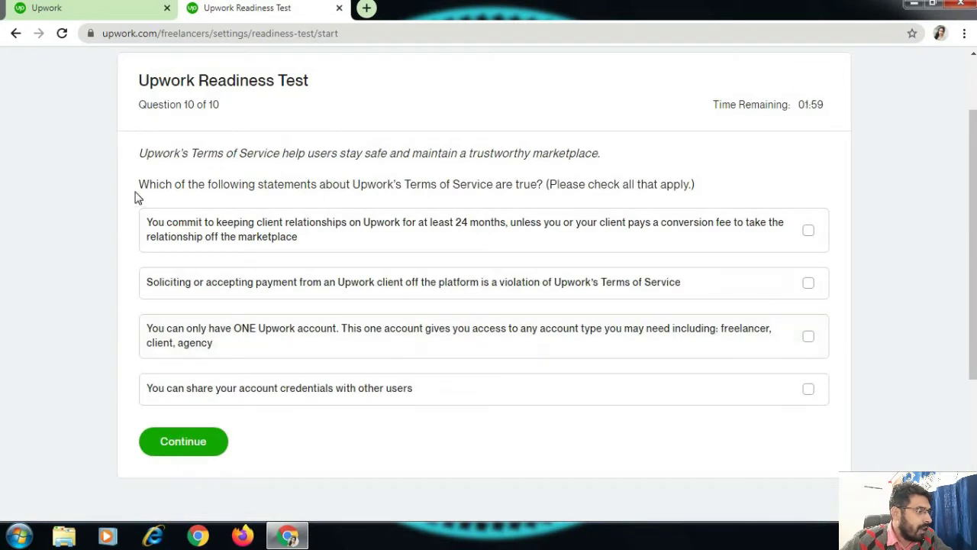
Answer question 10 with the 24-month client relationship commitment, the off-platform payment violation and the one-account rule, and submit it
{"action": "left_click_drag", "start_coordinate": [264, 192], "coordinate": [720, 190]}
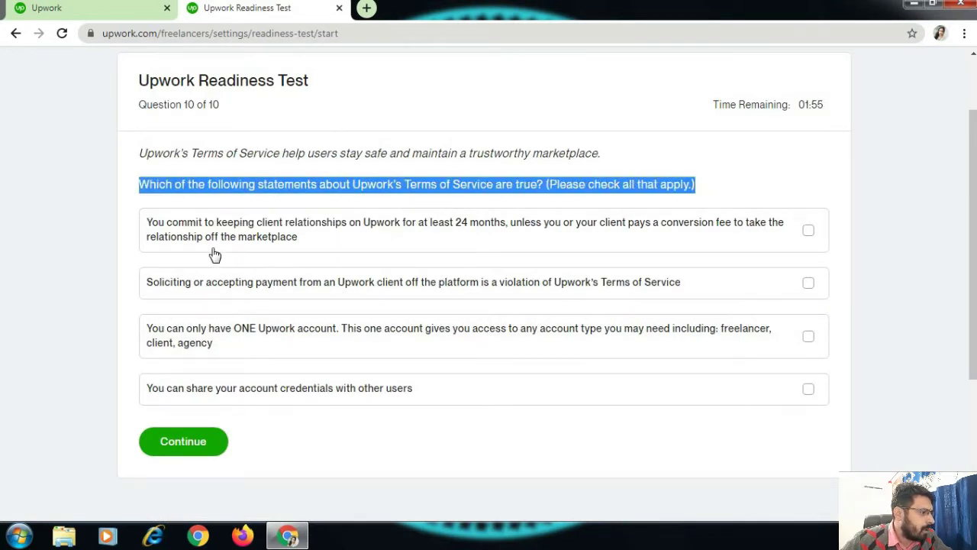
{"action": "left_click", "coordinate": [809, 230]}
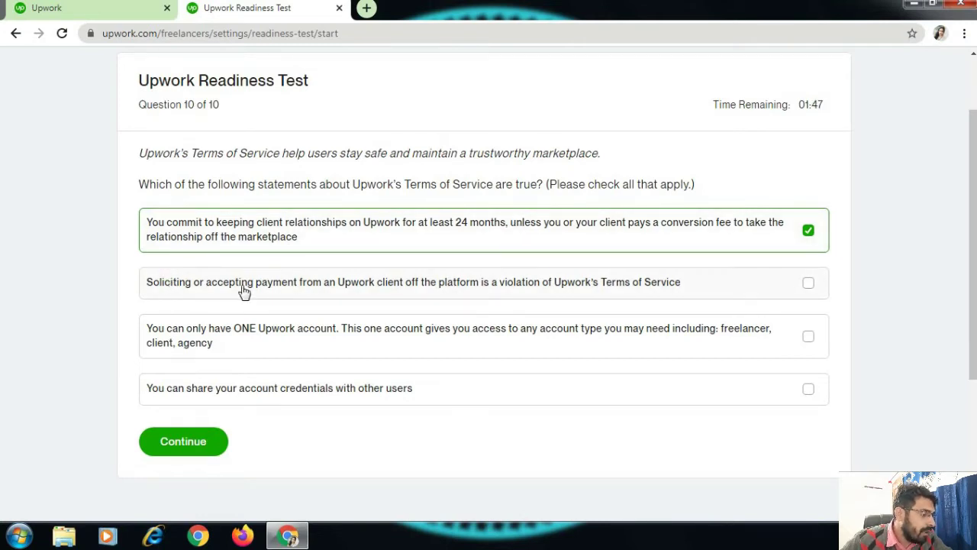
{"action": "left_click", "coordinate": [810, 285]}
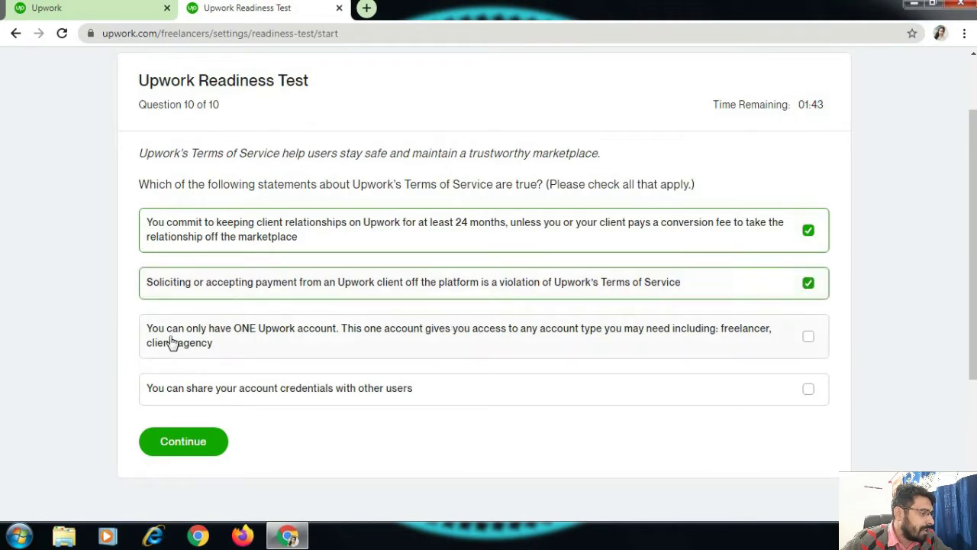
{"action": "left_click", "coordinate": [809, 338]}
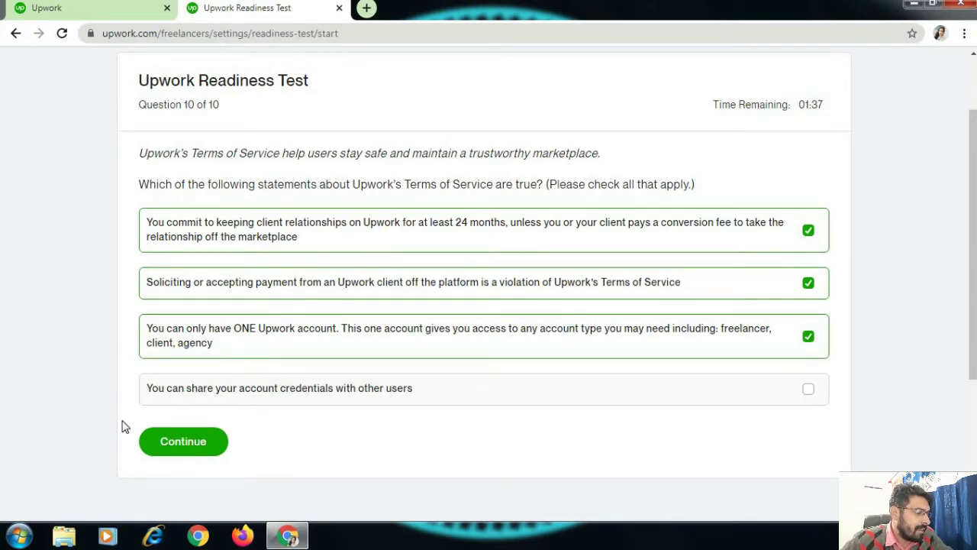
{"action": "left_click", "coordinate": [192, 443]}
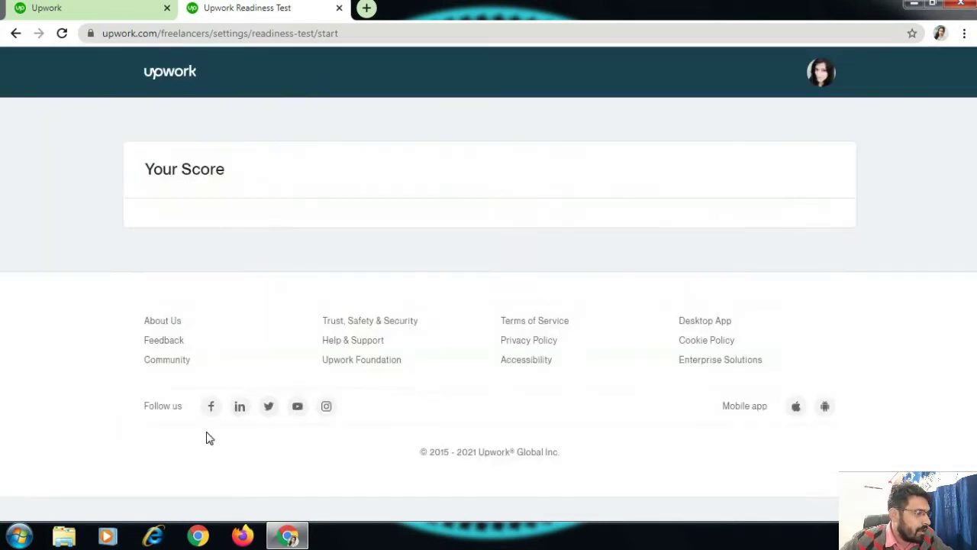
Close the test score page after reviewing it and check the available Connects on the Find Work page
{"action": "left_click_drag", "start_coordinate": [208, 291], "coordinate": [137, 290]}
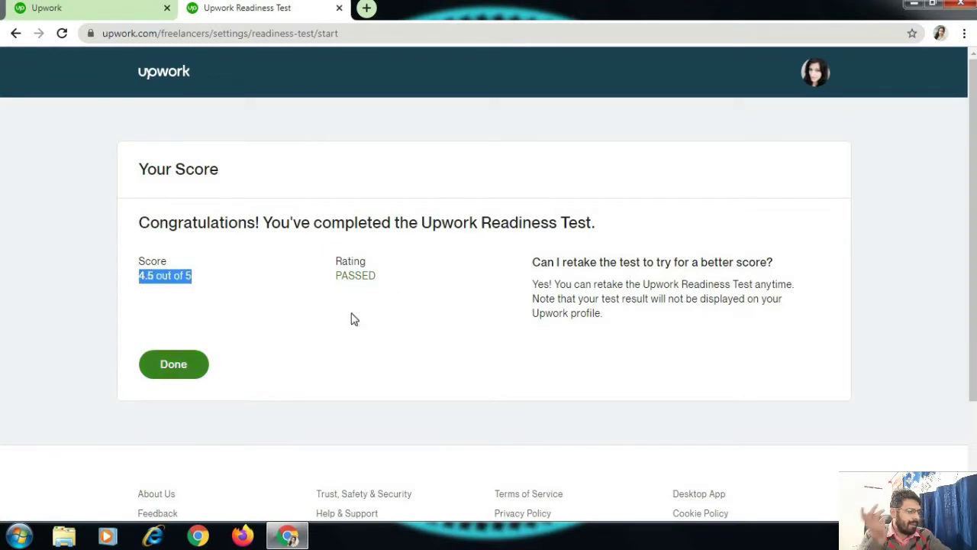
{"action": "left_click", "coordinate": [168, 370]}
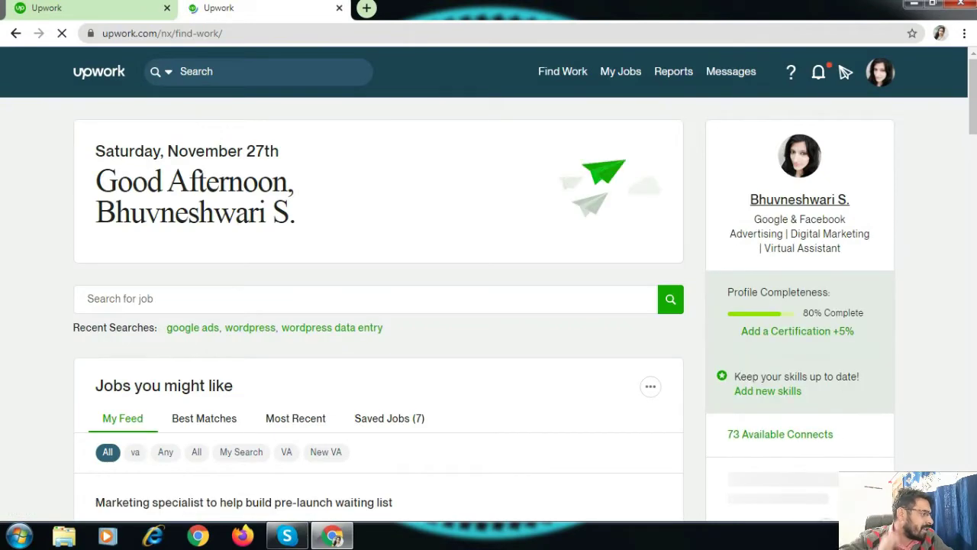
{"action": "scroll", "coordinate": [488, 282], "scroll_direction": "down", "scroll_amount": 3}
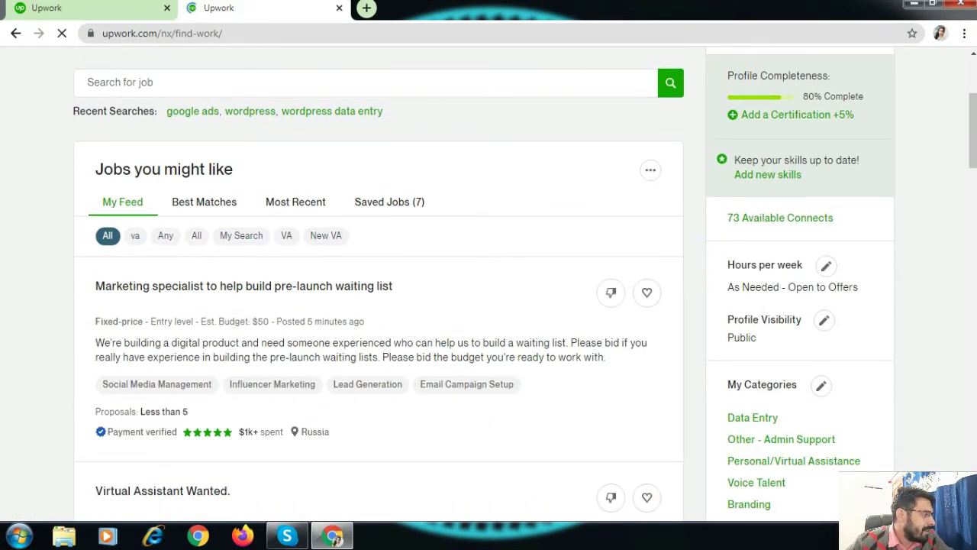
{"action": "left_click_drag", "start_coordinate": [834, 217], "coordinate": [727, 218]}
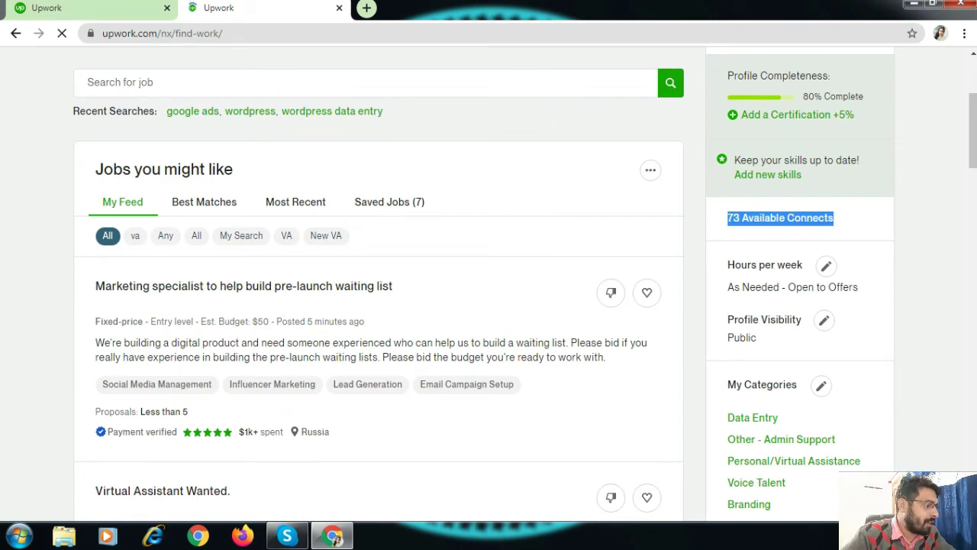
{"action": "scroll", "coordinate": [489, 283], "scroll_direction": "up", "scroll_amount": 2}
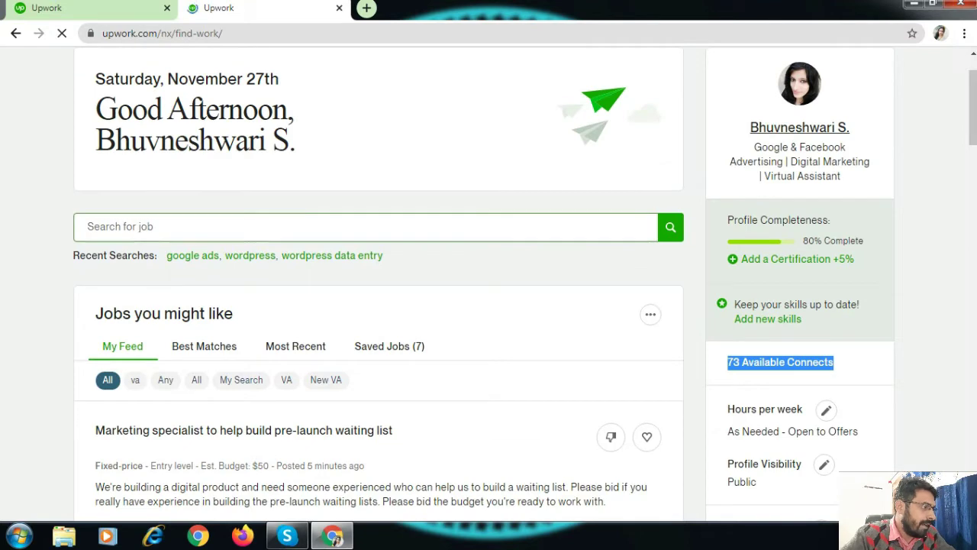
Open the Add a Certification suggestion in a new browser tab and switch to that freelancer profile page
{"action": "scroll", "coordinate": [489, 282], "scroll_direction": "down", "scroll_amount": 2}
{"action": "scroll", "coordinate": [489, 283], "scroll_direction": "up", "scroll_amount": 1}
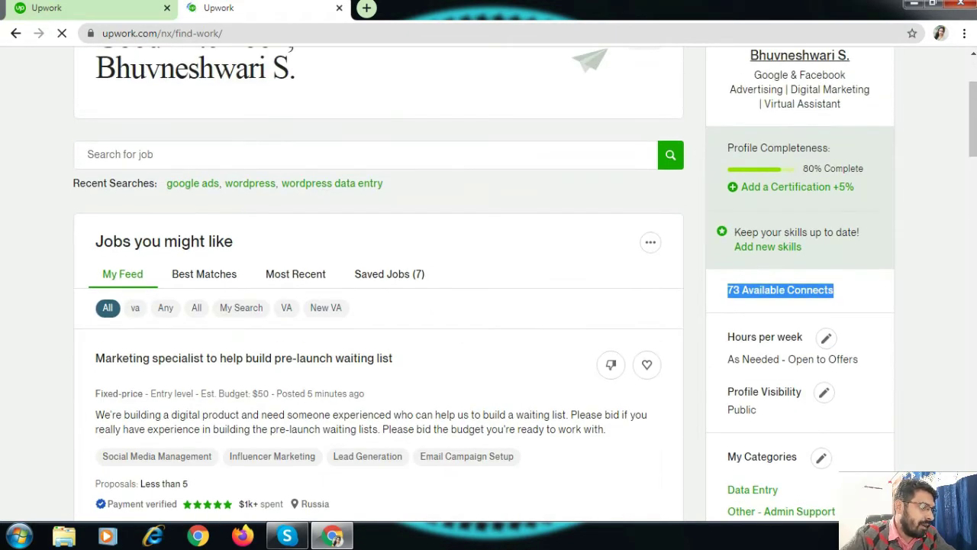
{"action": "right_click", "coordinate": [791, 186]}
{"action": "left_click", "coordinate": [824, 200]}
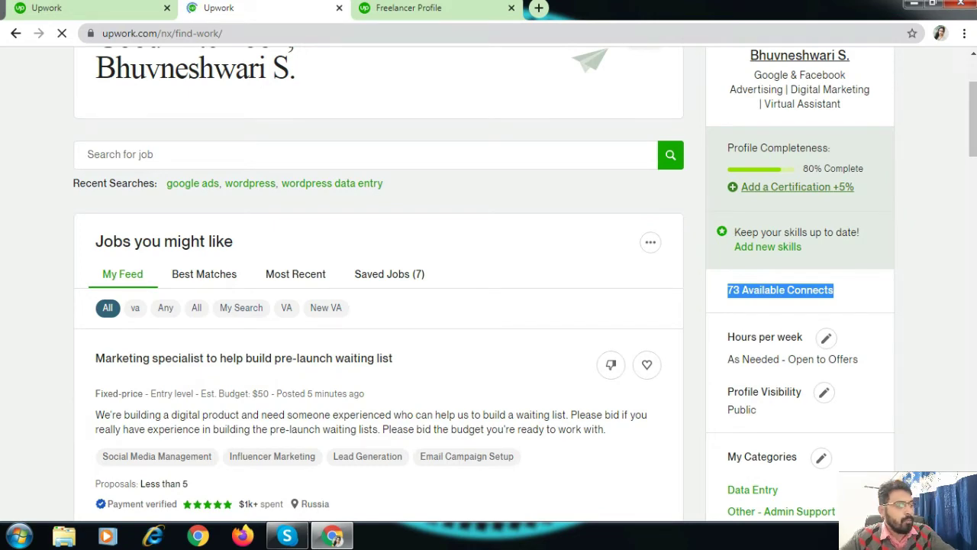
{"action": "left_click", "coordinate": [408, 8]}
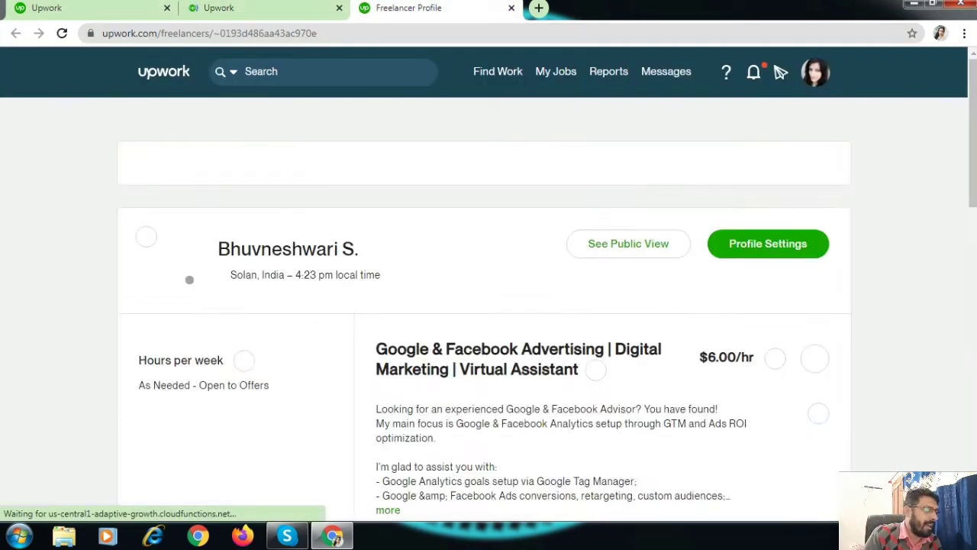
{"action": "scroll", "coordinate": [780, 72], "scroll_direction": "down", "scroll_amount": 3}
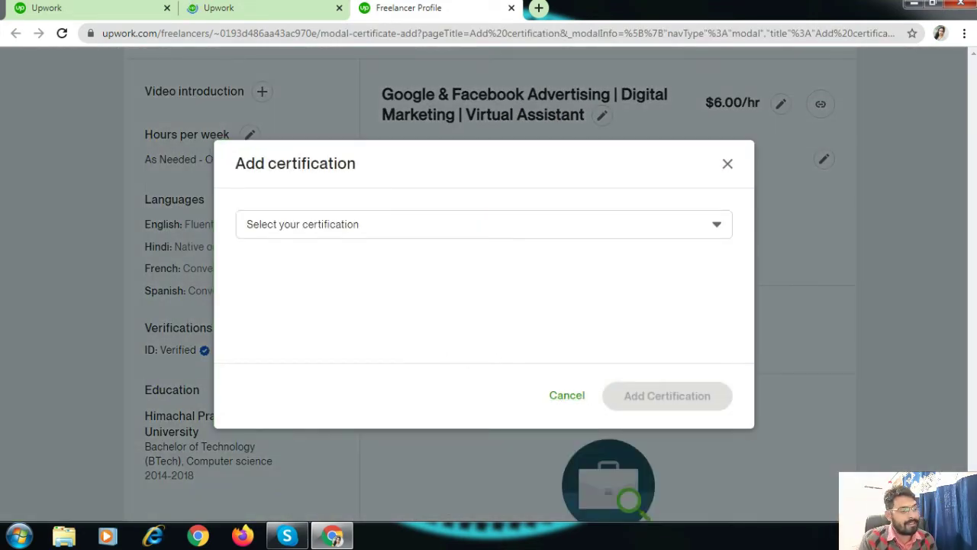
Browse the list of selectable certifications and close the Add certification dialog without adding one
{"action": "left_click", "coordinate": [484, 224]}
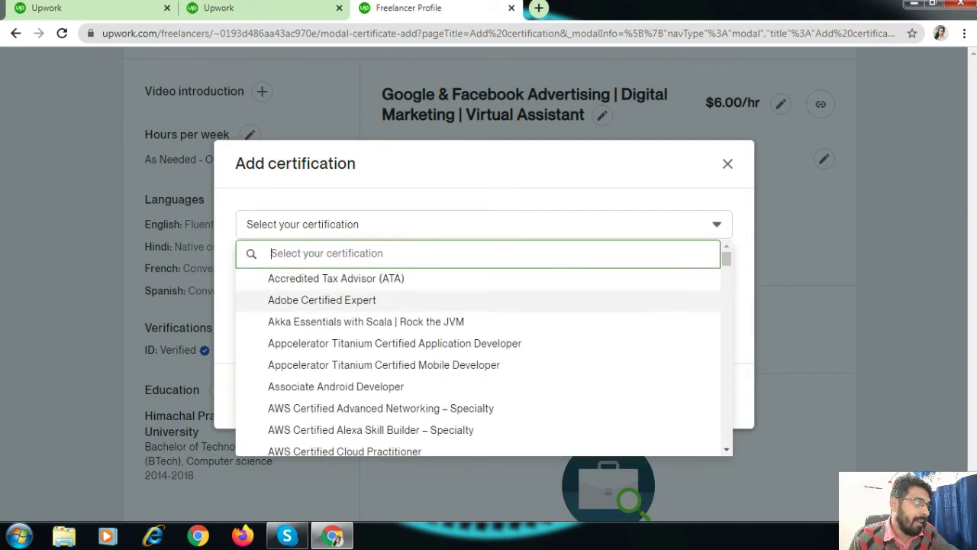
{"action": "scroll", "coordinate": [477, 358], "scroll_direction": "down", "scroll_amount": 1}
{"action": "scroll", "coordinate": [477, 336], "scroll_direction": "down", "scroll_amount": 10}
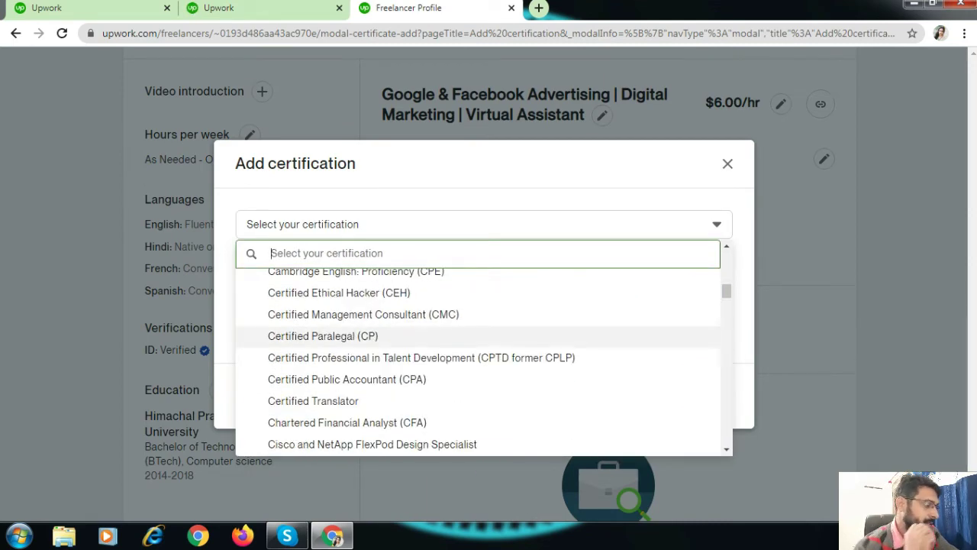
{"action": "scroll", "coordinate": [477, 359], "scroll_direction": "down", "scroll_amount": 3}
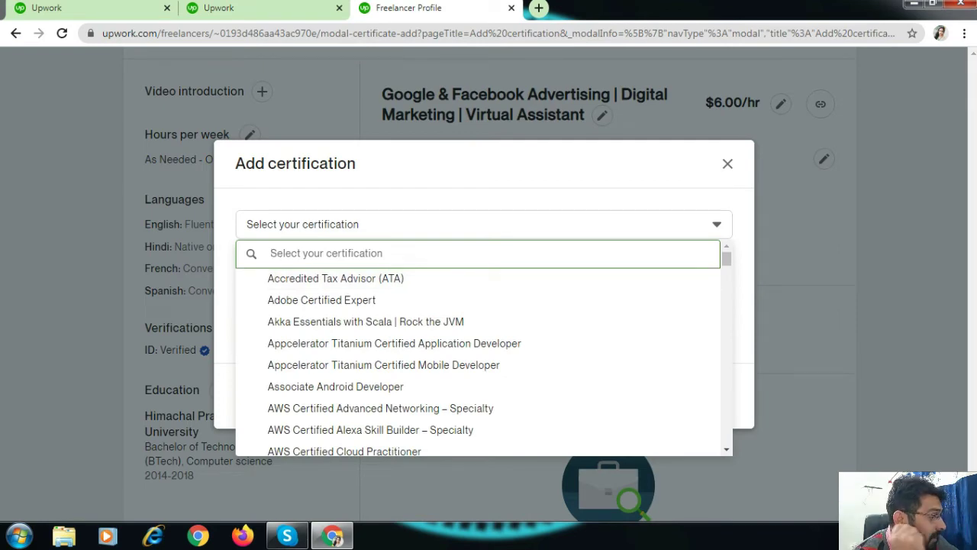
{"action": "key", "text": "Escape"}
{"action": "key", "text": "Escape"}
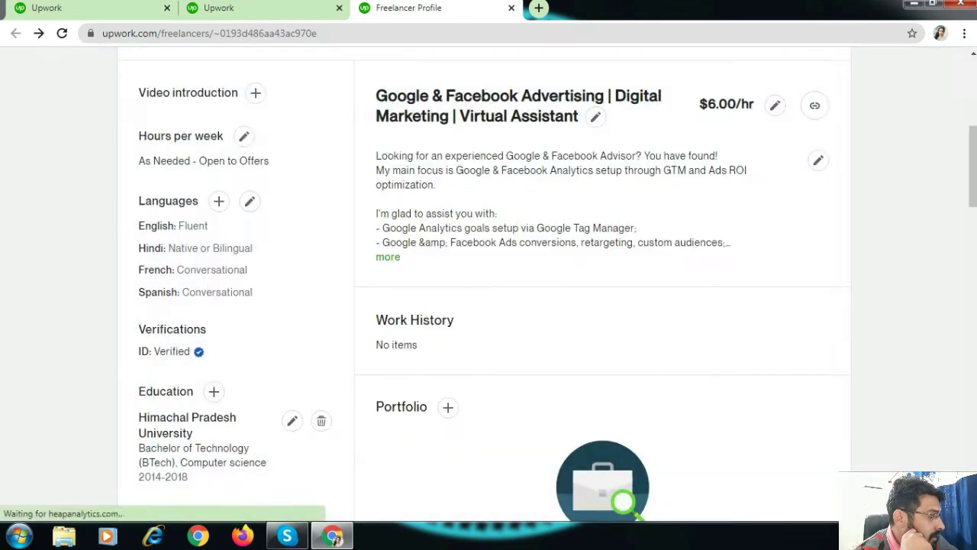
Review the profile's sections, including languages, education, work history, portfolio, skills, testimonials, certifications, employment history and other experiences
{"action": "scroll", "coordinate": [489, 306], "scroll_direction": "down", "scroll_amount": 3}
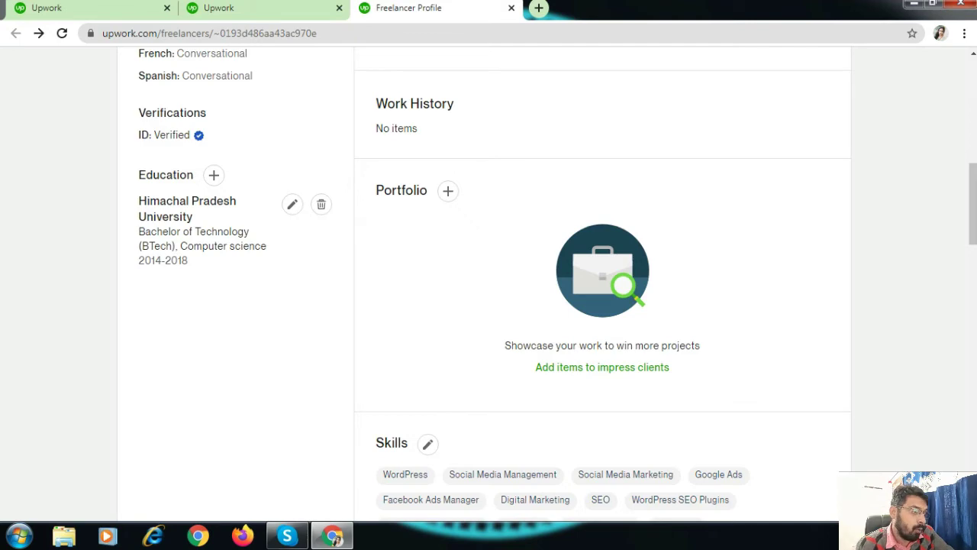
{"action": "scroll", "coordinate": [489, 284], "scroll_direction": "up", "scroll_amount": 3}
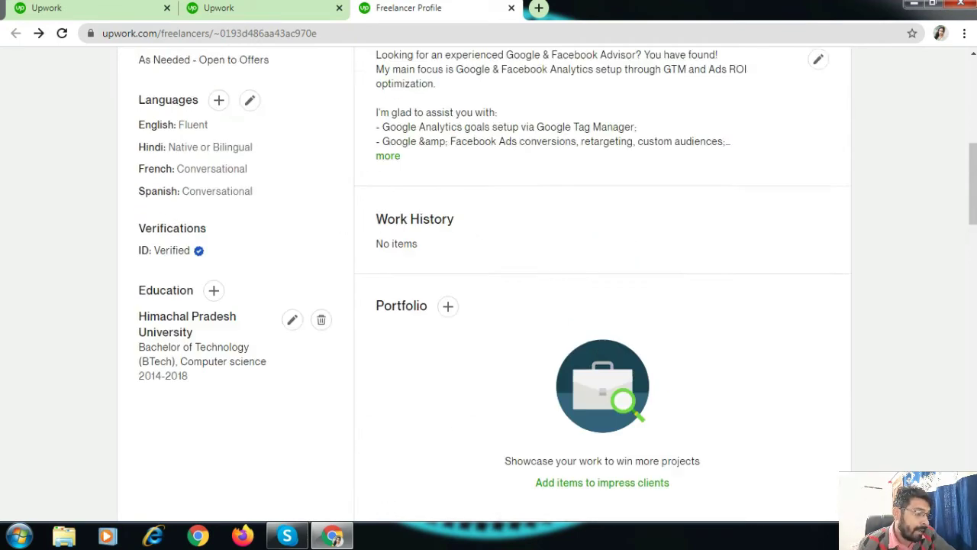
{"action": "scroll", "coordinate": [488, 284], "scroll_direction": "up", "scroll_amount": 5}
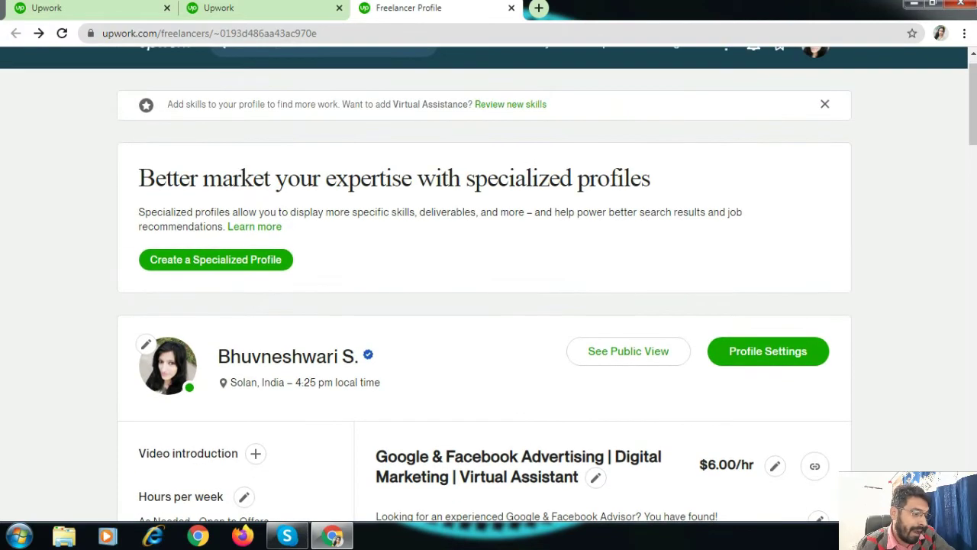
{"action": "scroll", "coordinate": [488, 284], "scroll_direction": "down", "scroll_amount": 8}
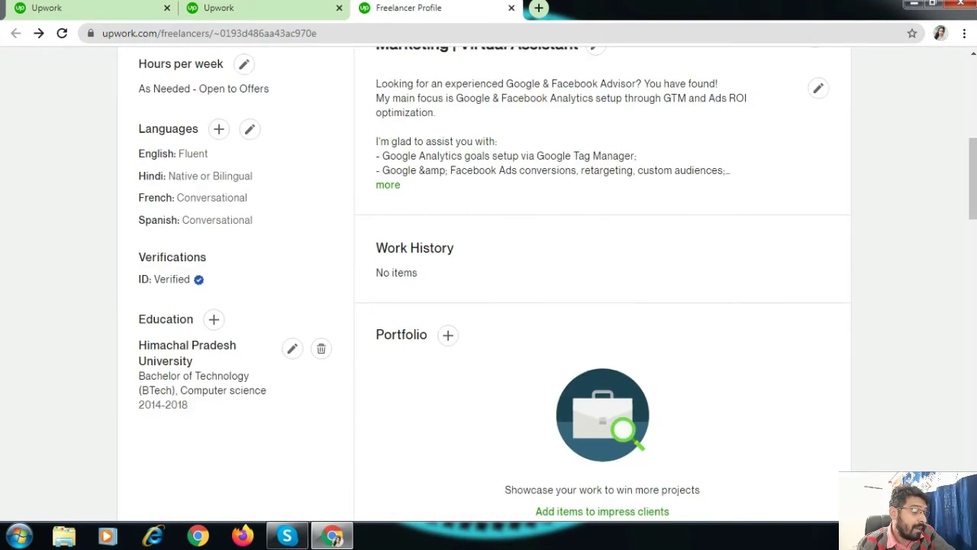
{"action": "scroll", "coordinate": [488, 284], "scroll_direction": "down", "scroll_amount": 6}
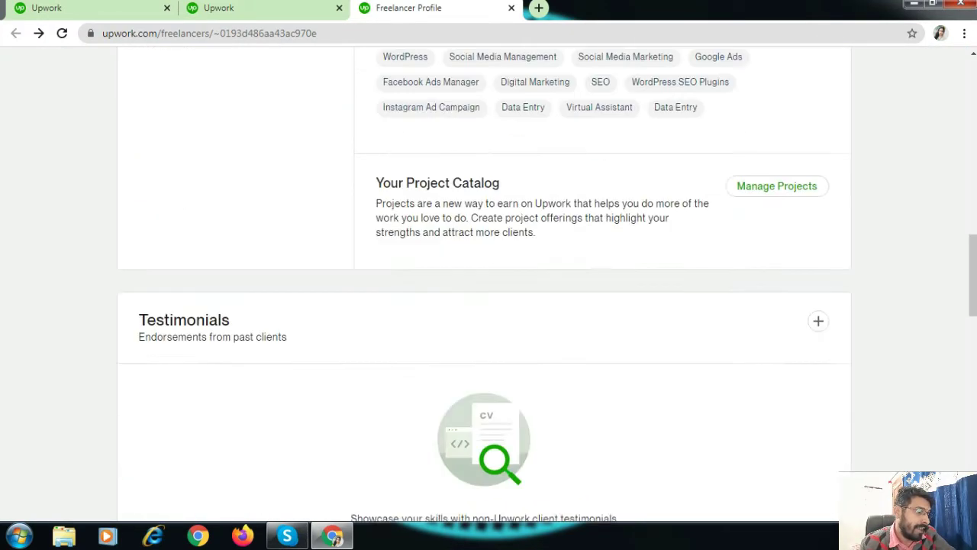
{"action": "scroll", "coordinate": [488, 284], "scroll_direction": "down", "scroll_amount": 4}
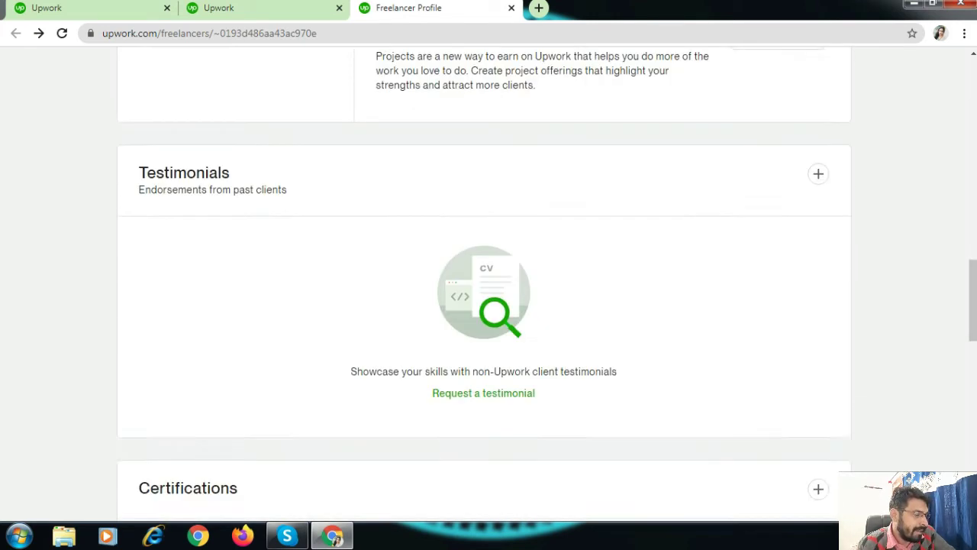
{"action": "scroll", "coordinate": [488, 284], "scroll_direction": "down", "scroll_amount": 7}
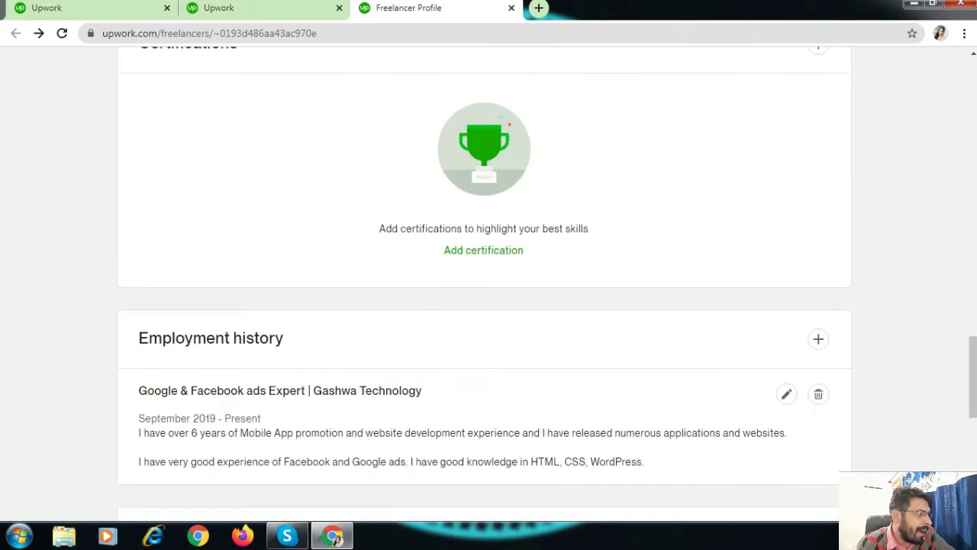
{"action": "scroll", "coordinate": [489, 284], "scroll_direction": "down", "scroll_amount": 2}
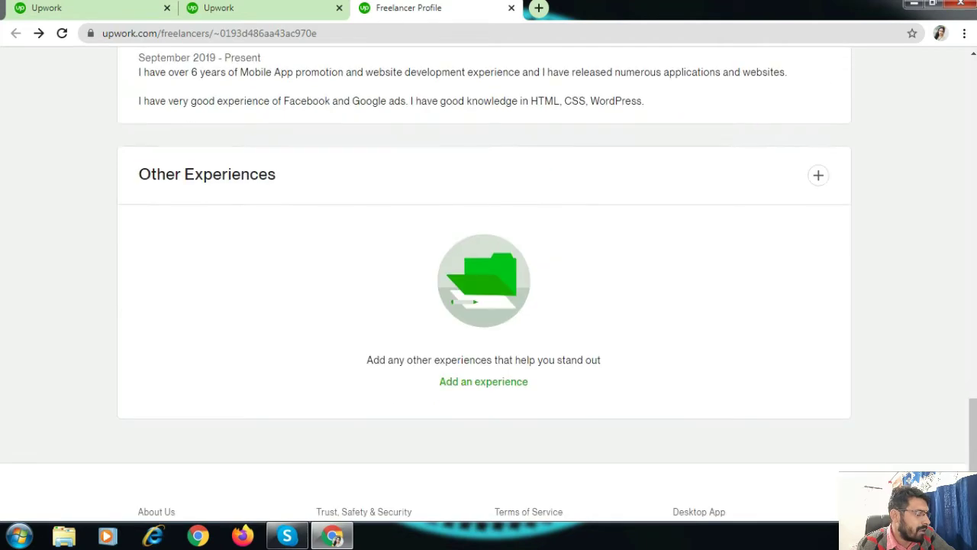
{"action": "scroll", "coordinate": [489, 284], "scroll_direction": "down", "scroll_amount": 2}
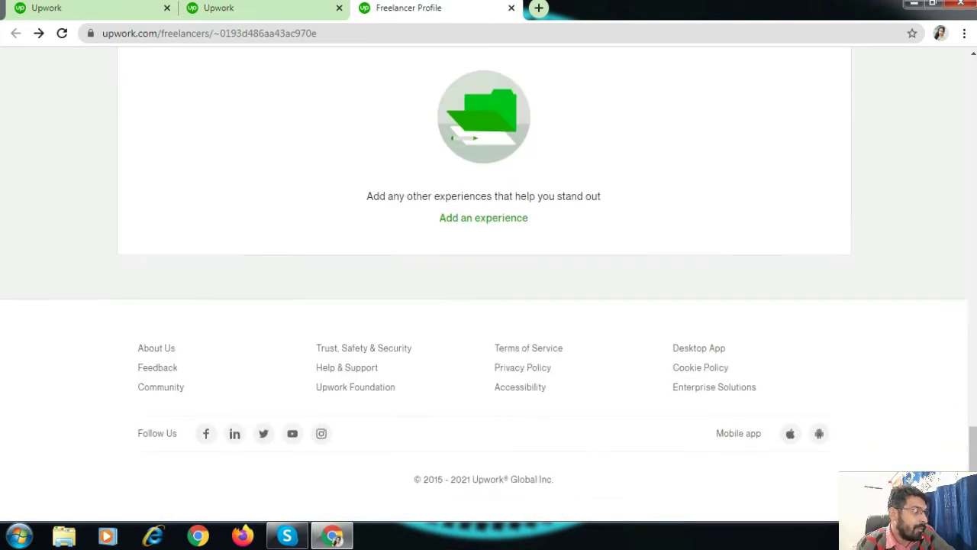
{"action": "scroll", "coordinate": [489, 284], "scroll_direction": "up", "scroll_amount": 10}
{"action": "scroll", "coordinate": [488, 284], "scroll_direction": "up", "scroll_amount": 13}
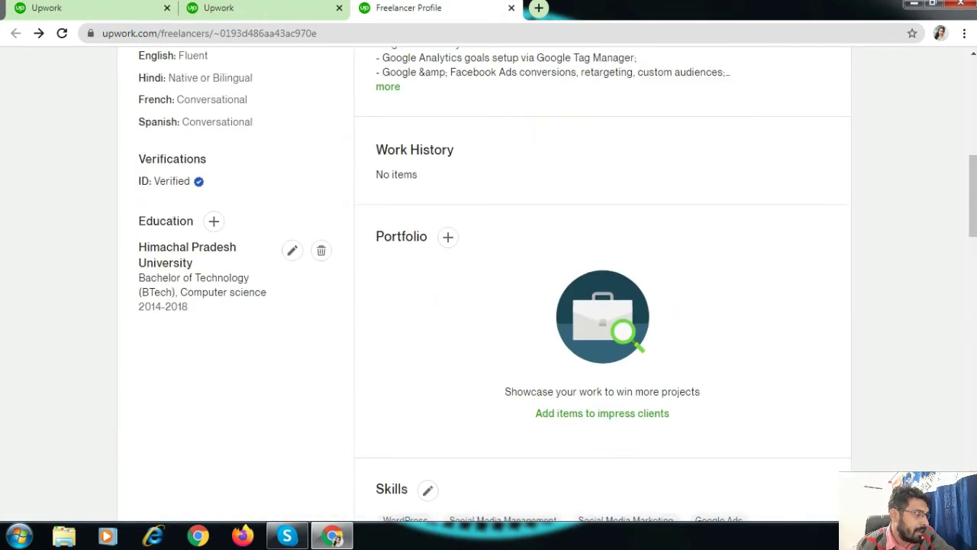
{"action": "scroll", "coordinate": [780, 73], "scroll_direction": "up", "scroll_amount": 4}
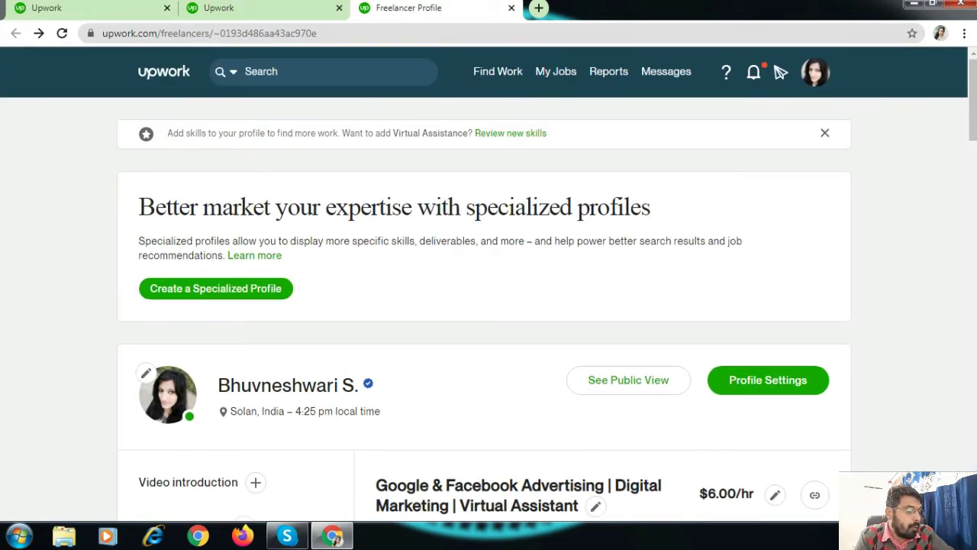
{"action": "scroll", "coordinate": [781, 72], "scroll_direction": "down", "scroll_amount": 5}
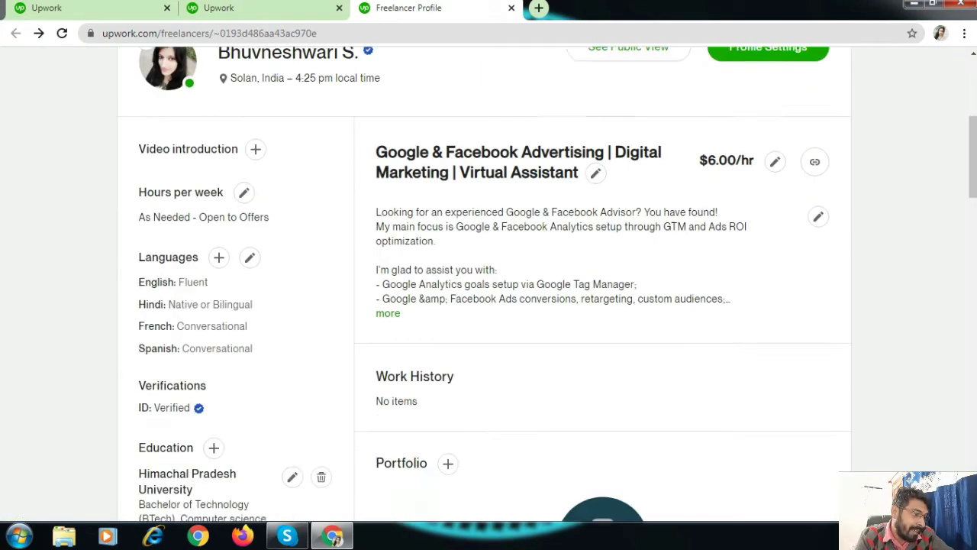
{"action": "scroll", "coordinate": [489, 284], "scroll_direction": "down", "scroll_amount": 3}
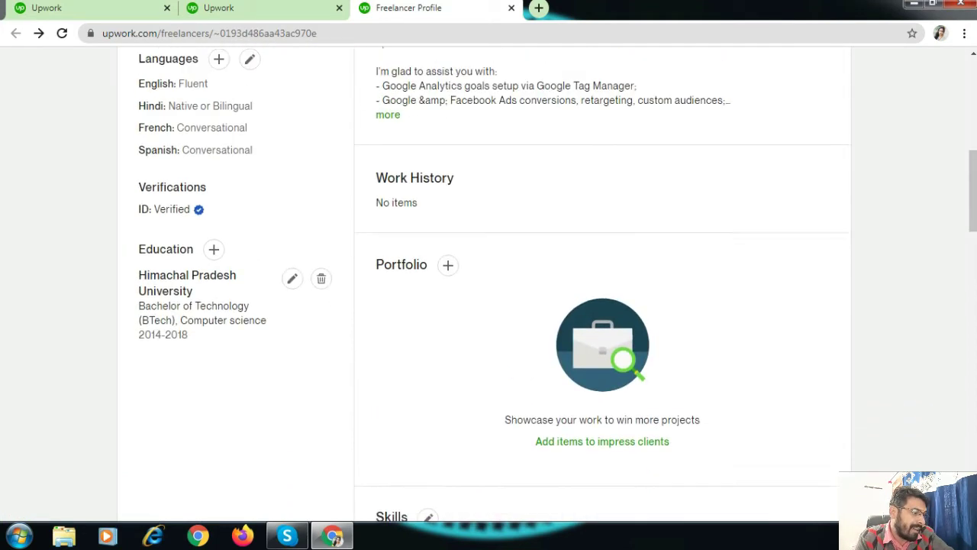
{"action": "scroll", "coordinate": [558, 286], "scroll_direction": "up", "scroll_amount": 1}
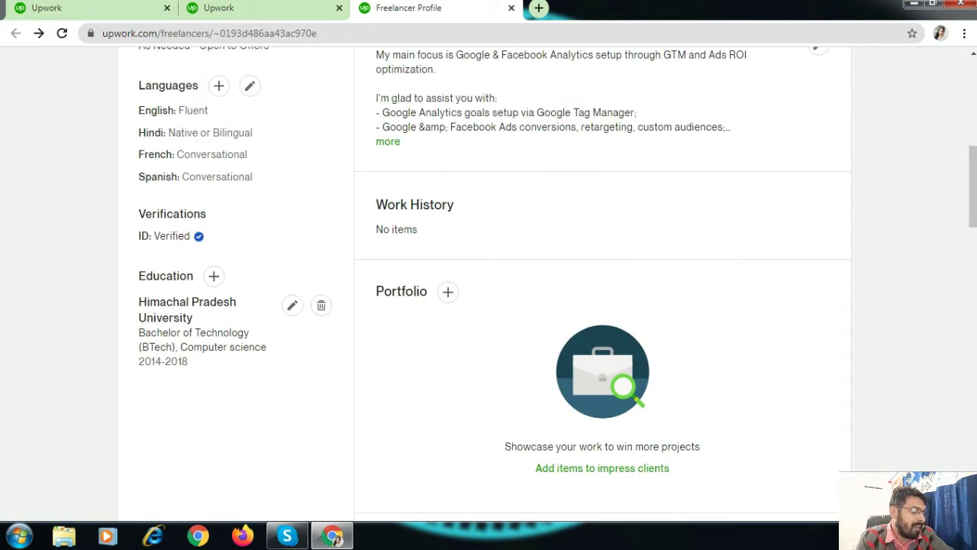
{"action": "scroll", "coordinate": [503, 305], "scroll_direction": "up", "scroll_amount": 1}
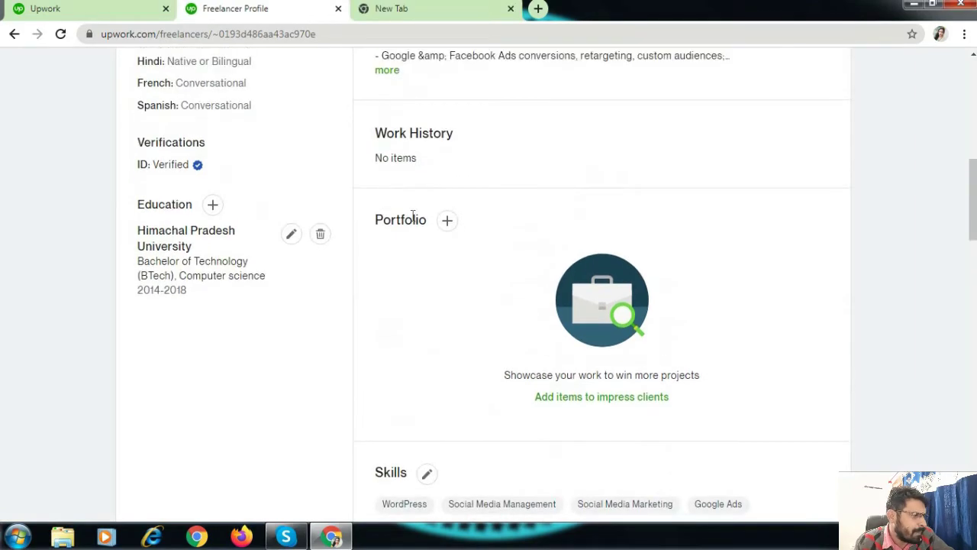
Edit the Gashwa Technology employment entry so its period runs from September 2018 to January 2019
{"action": "scroll", "coordinate": [451, 227], "scroll_direction": "down", "scroll_amount": 10}
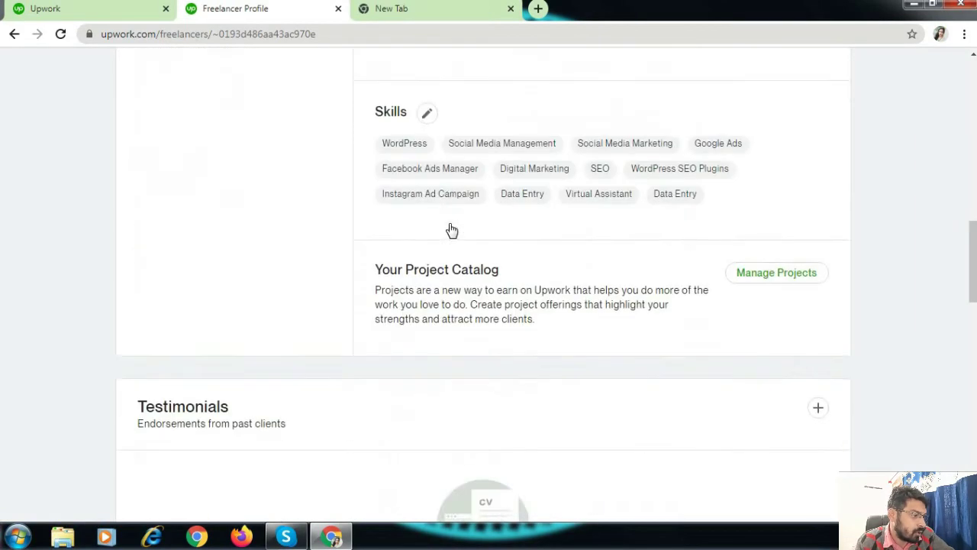
{"action": "scroll", "coordinate": [451, 227], "scroll_direction": "down", "scroll_amount": 3}
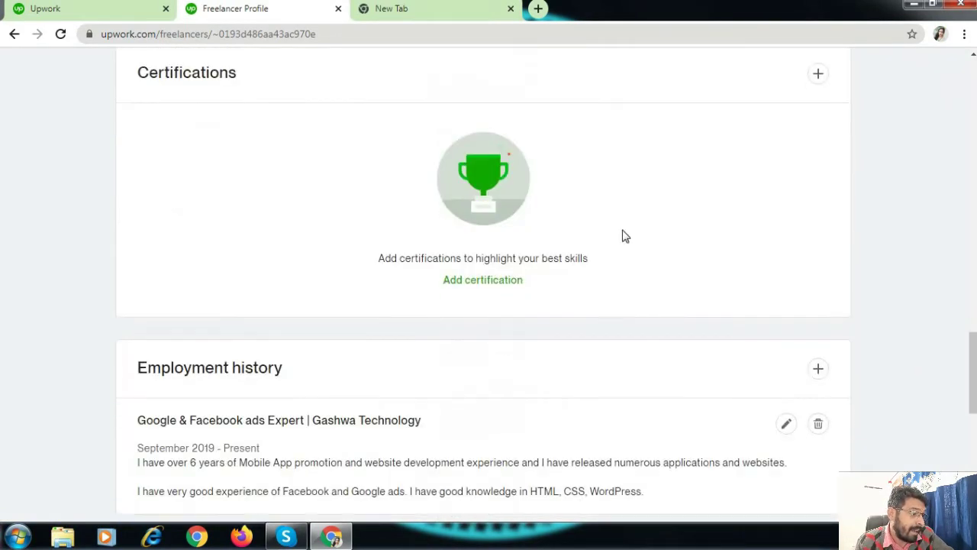
{"action": "scroll", "coordinate": [484, 255], "scroll_direction": "down", "scroll_amount": 3}
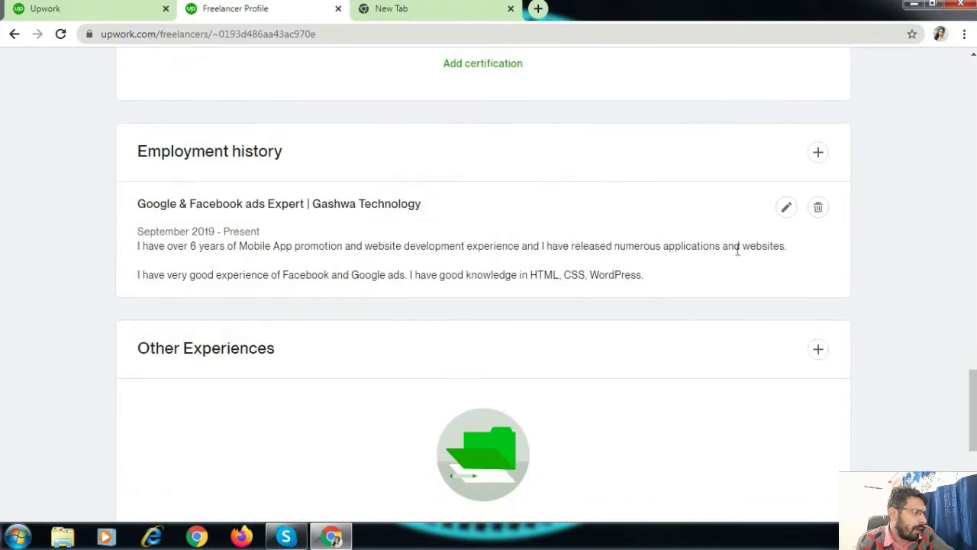
{"action": "left_click", "coordinate": [787, 209]}
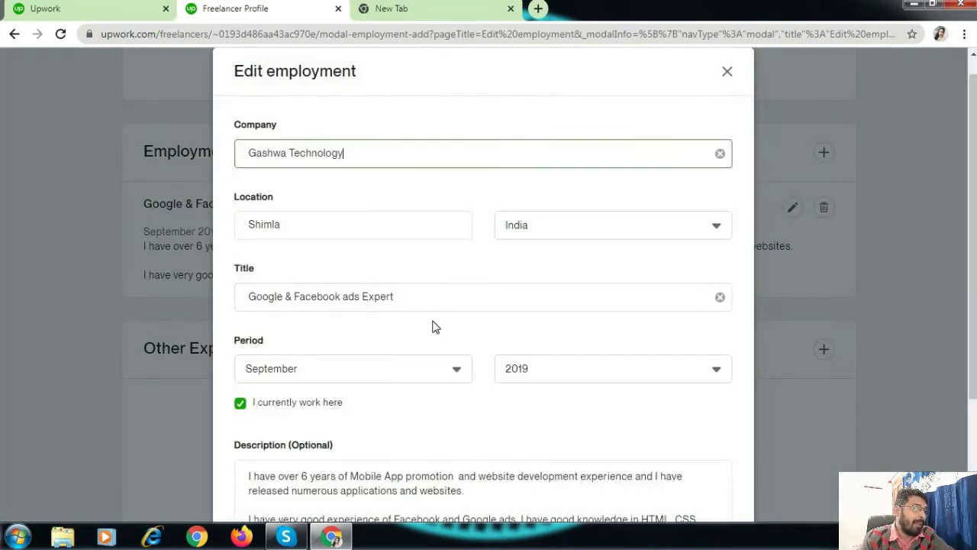
{"action": "scroll", "coordinate": [435, 327], "scroll_direction": "down", "scroll_amount": 2}
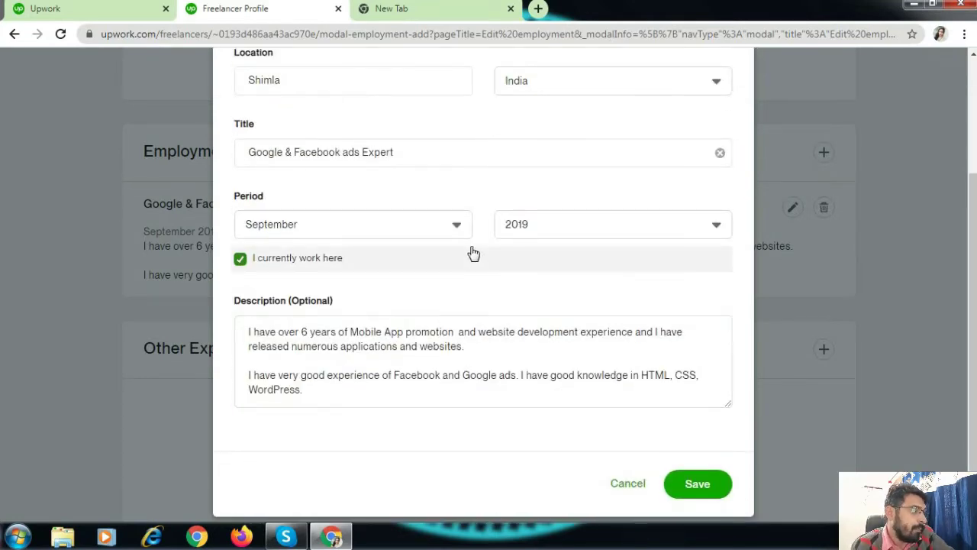
{"action": "key", "text": "Escape"}
{"action": "scroll", "coordinate": [596, 298], "scroll_direction": "up", "scroll_amount": 3}
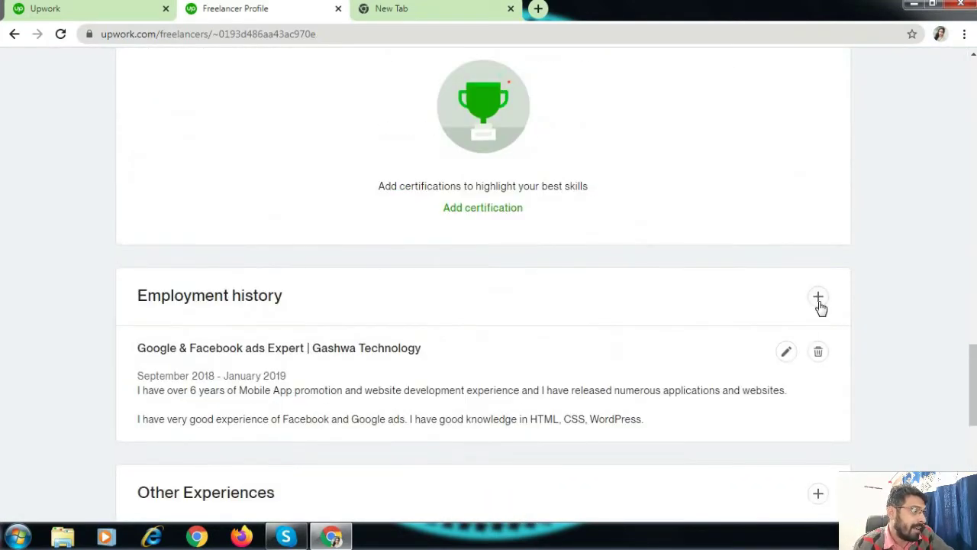
Start a new employment history entry for the company Bhara University, located in Solan, India
{"action": "left_click", "coordinate": [819, 300]}
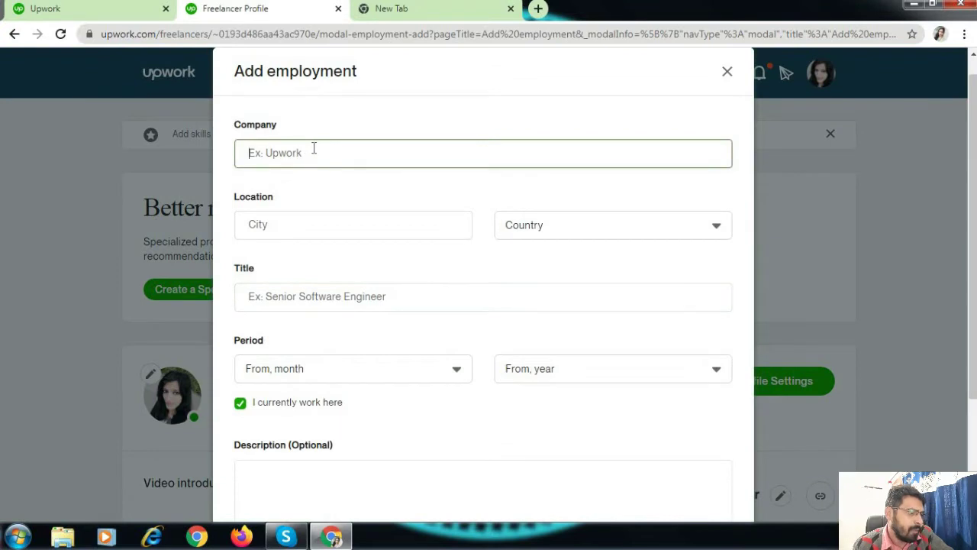
{"action": "type", "text": "Bha"}
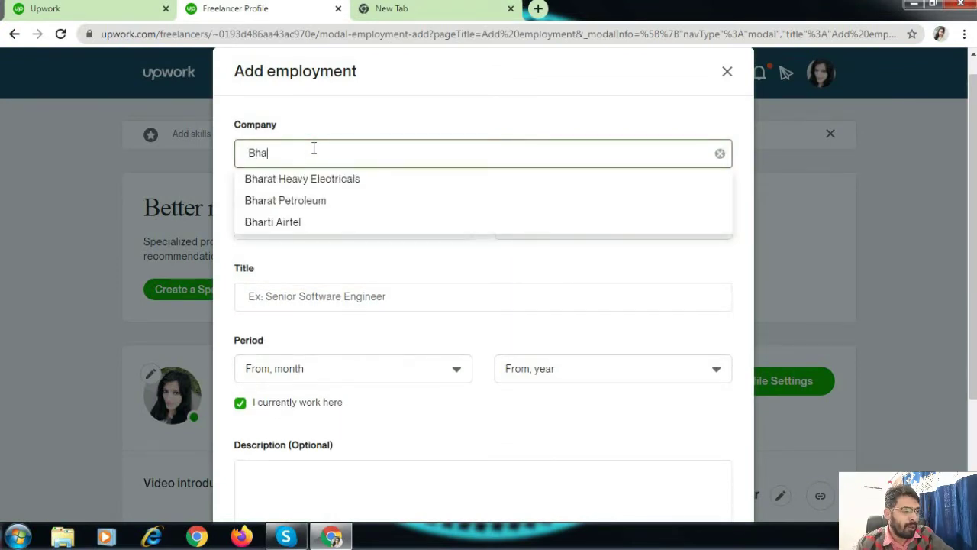
{"action": "type", "text": "ra "}
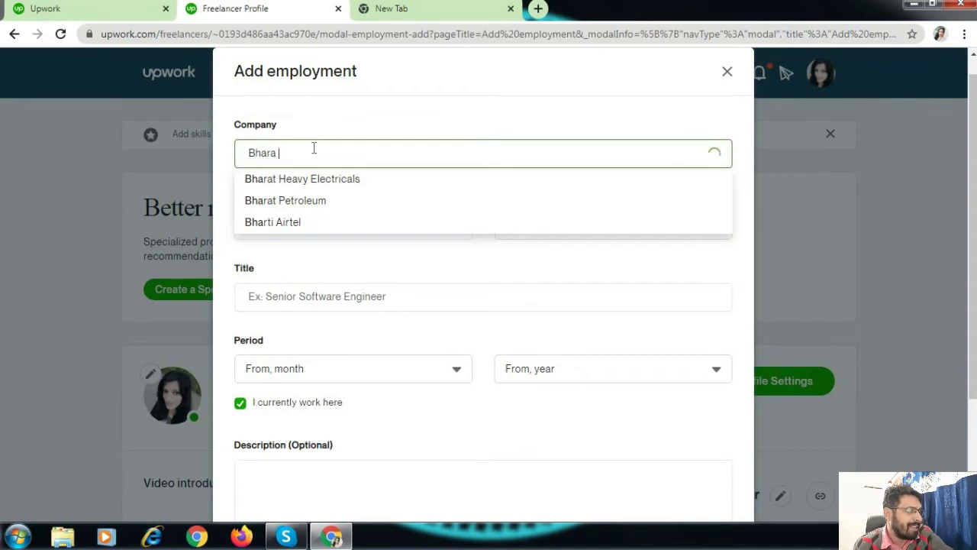
{"action": "type", "text": "Uni"}
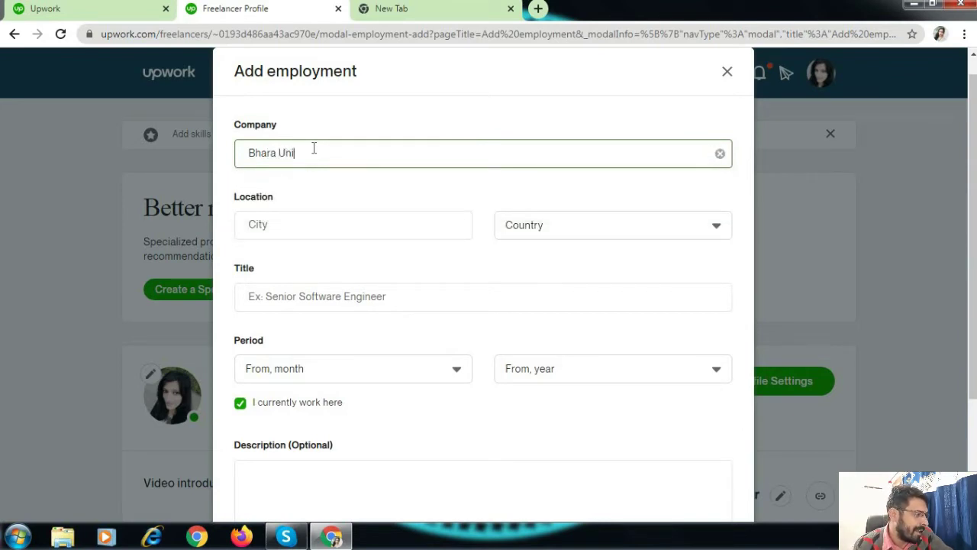
{"action": "type", "text": "versity"}
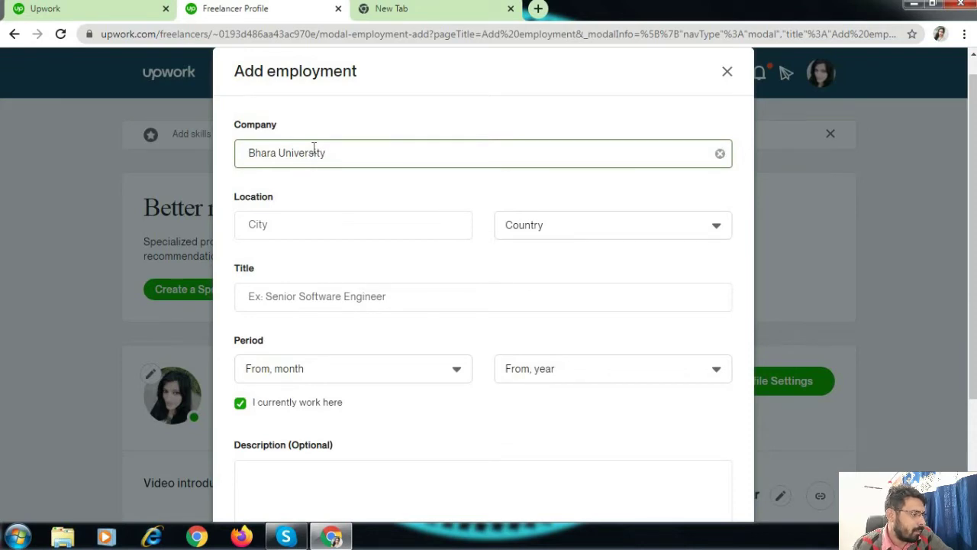
{"action": "left_click", "coordinate": [299, 227]}
{"action": "type", "text": "Solan"}
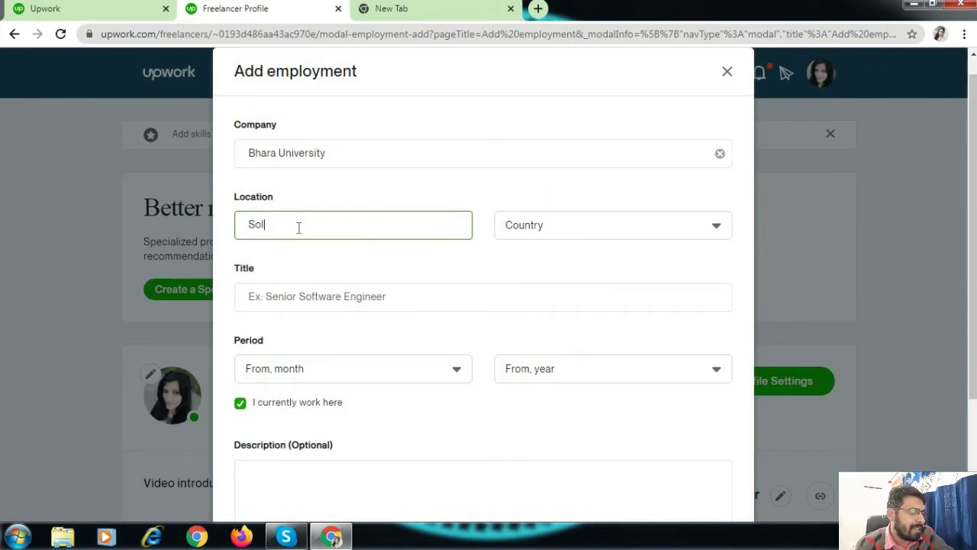
{"action": "left_click", "coordinate": [529, 227]}
{"action": "type", "text": "India"}
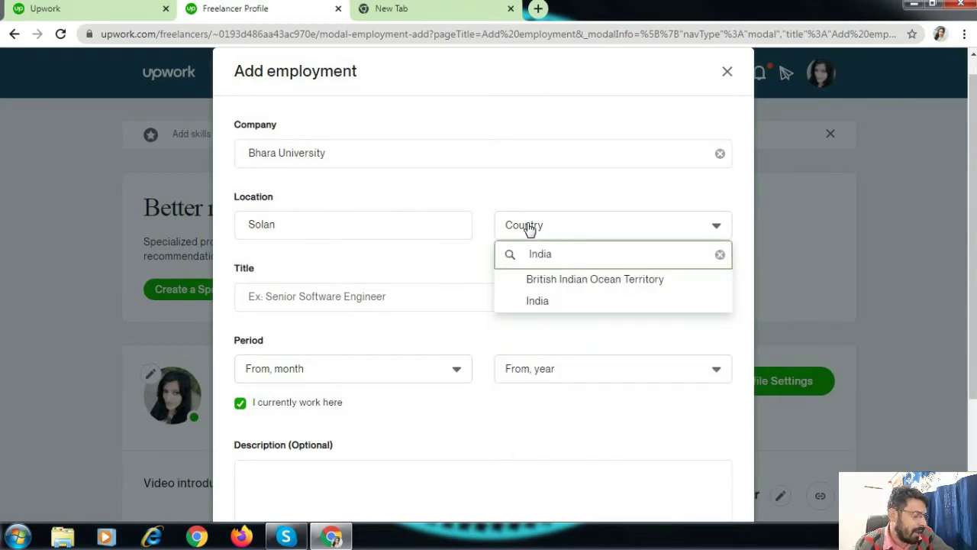
{"action": "left_click", "coordinate": [542, 299]}
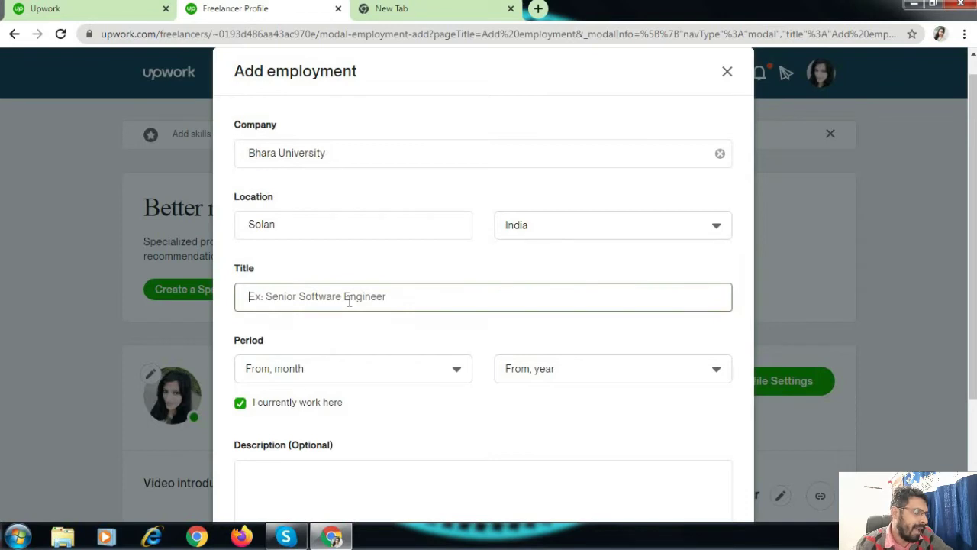
Set the job title of the Bhara University employment entry to the suggested Web Developer
{"action": "type", "text": "We"}
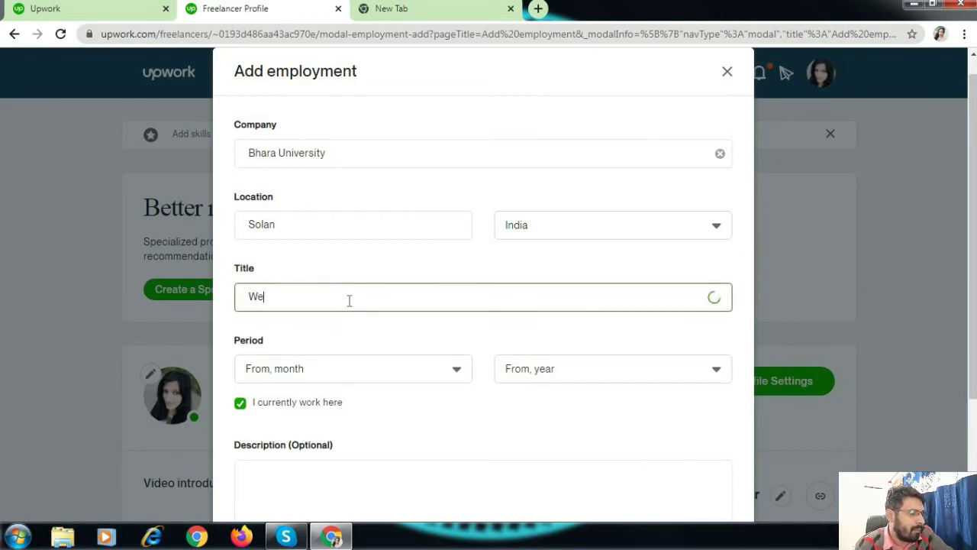
{"action": "type", "text": "b Deve"}
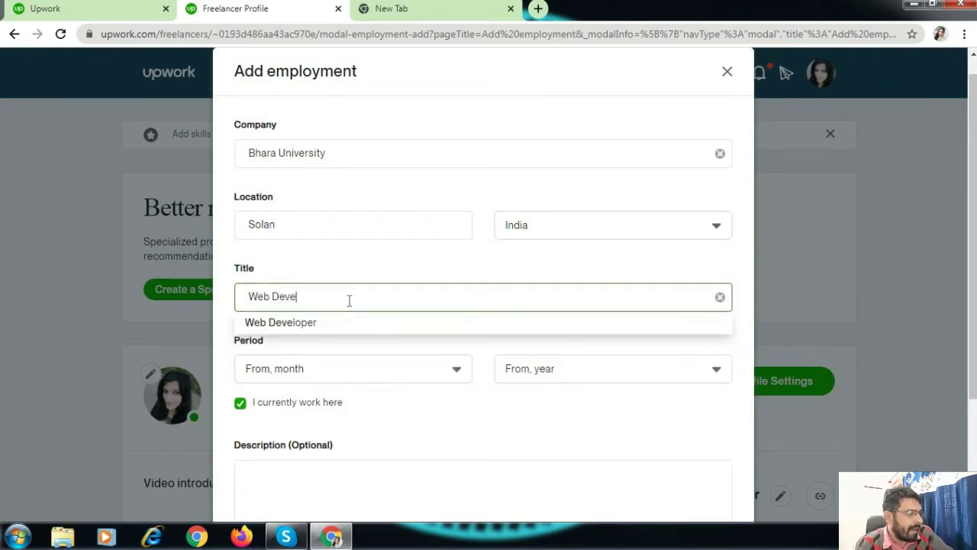
{"action": "type", "text": "loper"}
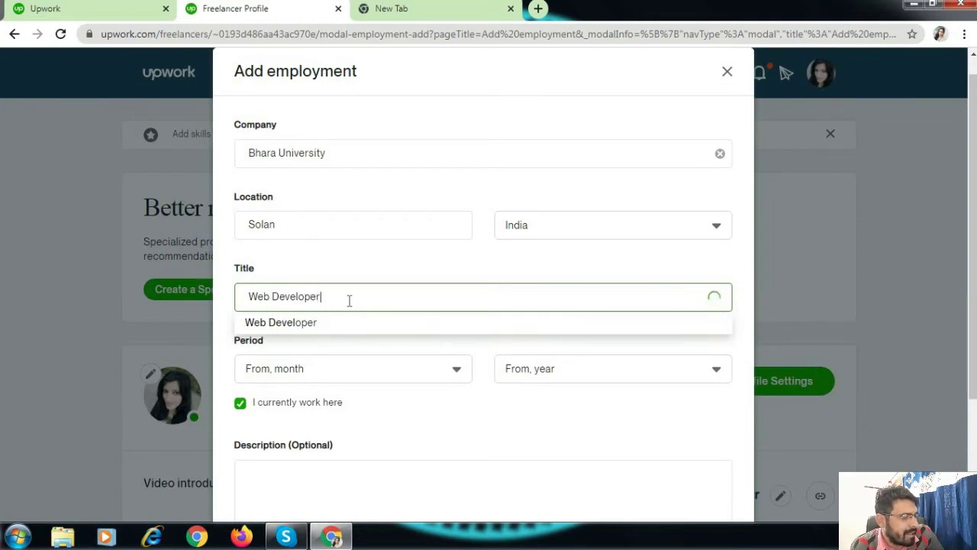
{"action": "left_click", "coordinate": [321, 324]}
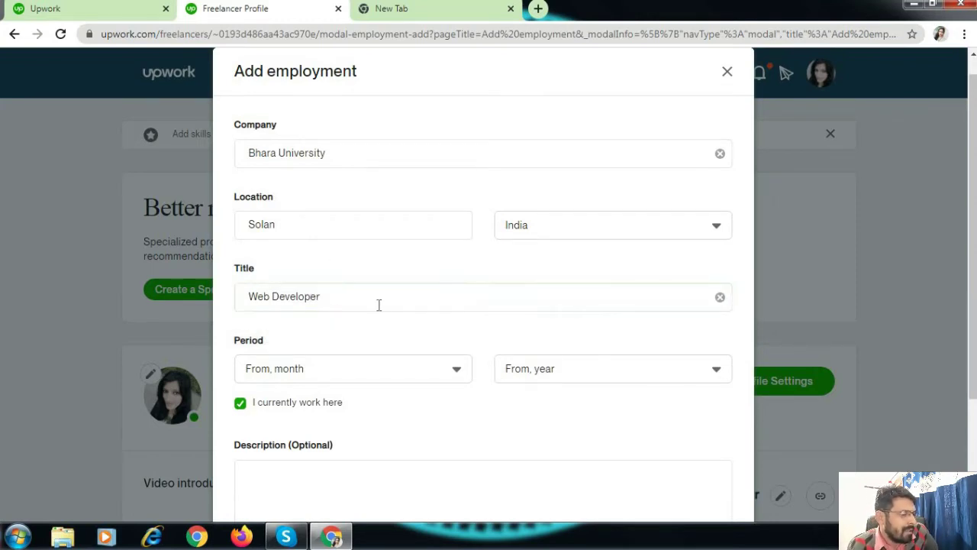
Set the employment period from February 2019 through March 2020, turning off the option that this is the current workplace
{"action": "scroll", "coordinate": [378, 303], "scroll_direction": "down", "scroll_amount": 2}
{"action": "left_click", "coordinate": [429, 229]}
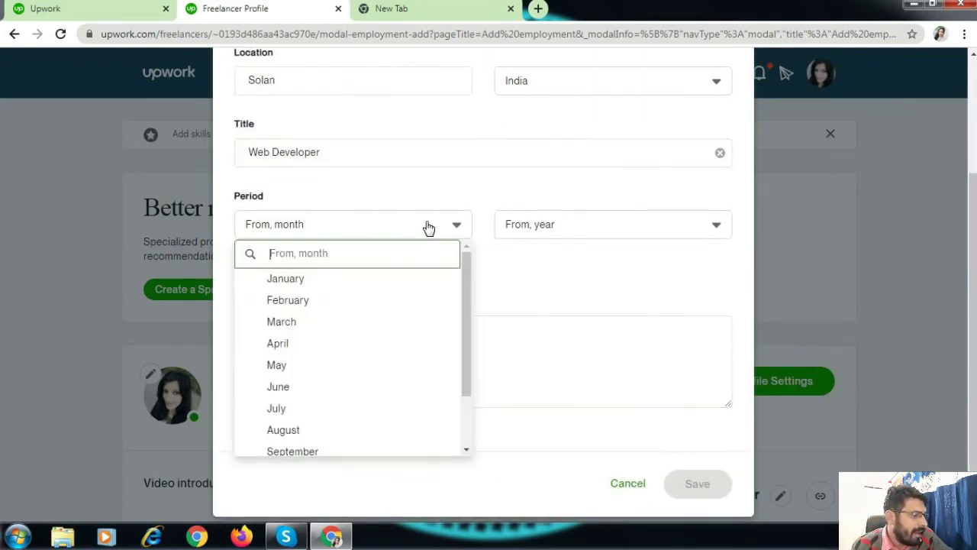
{"action": "left_click", "coordinate": [320, 298]}
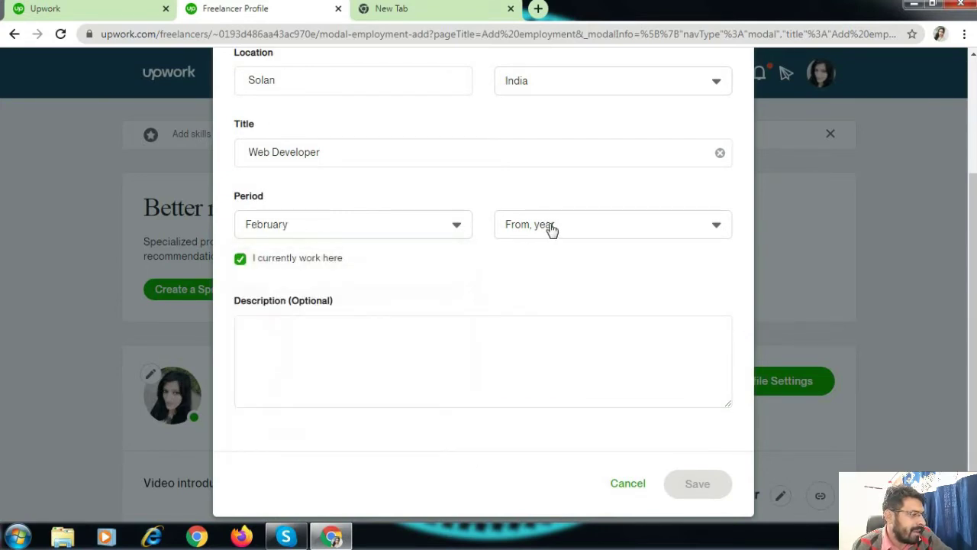
{"action": "left_click", "coordinate": [552, 231]}
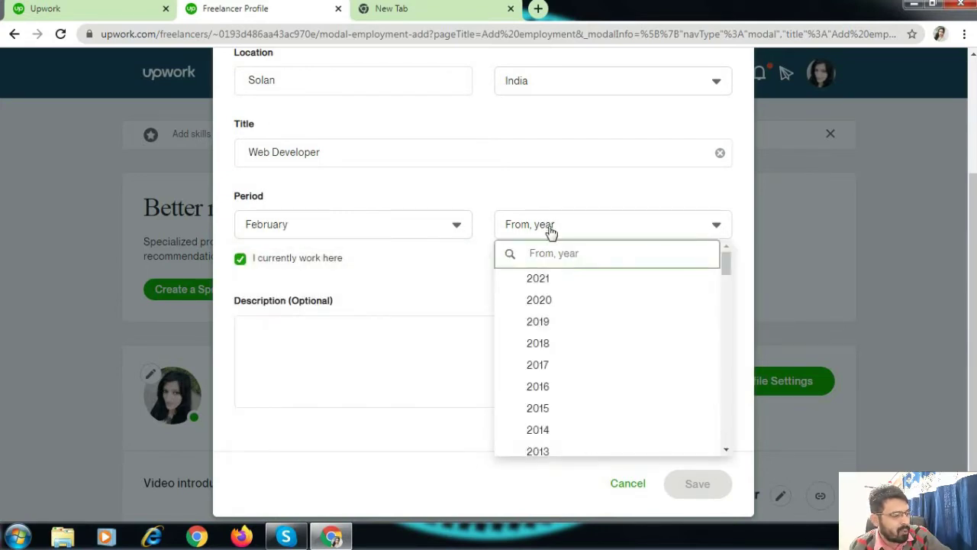
{"action": "left_click", "coordinate": [550, 325]}
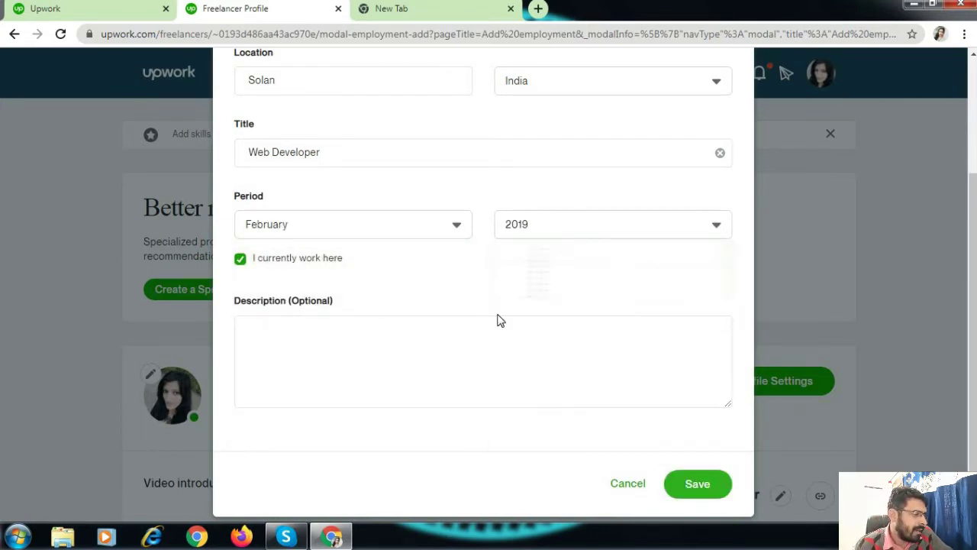
{"action": "left_click", "coordinate": [241, 260]}
{"action": "left_click", "coordinate": [306, 289]}
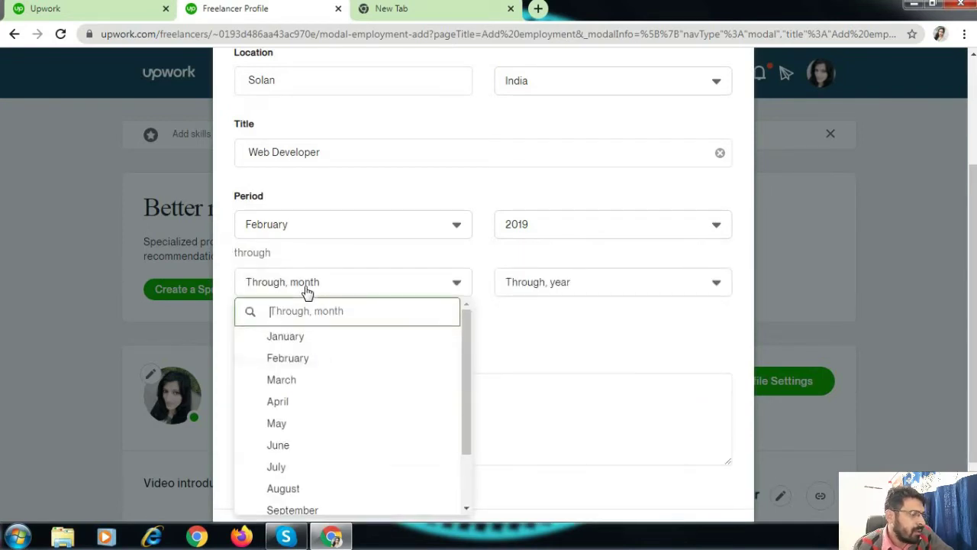
{"action": "left_click", "coordinate": [297, 381]}
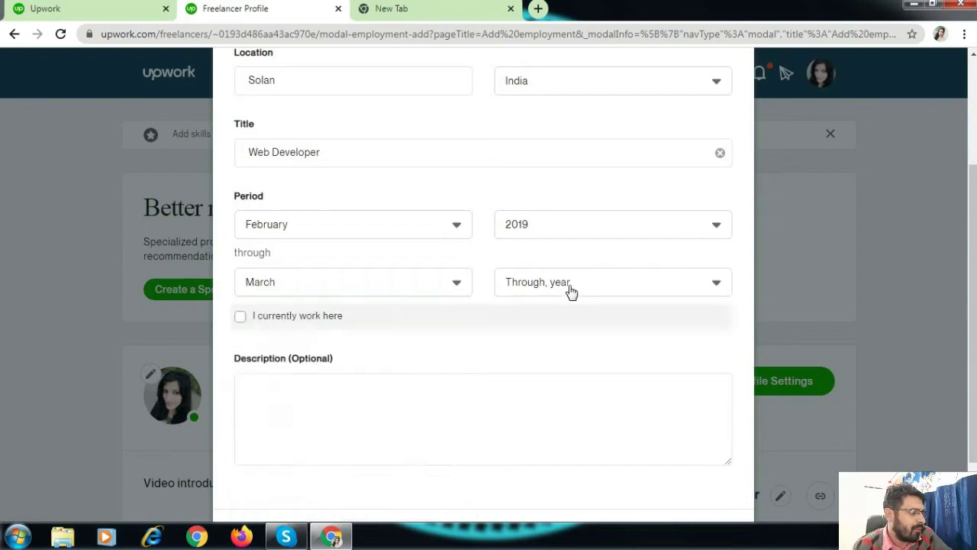
{"action": "left_click", "coordinate": [582, 287]}
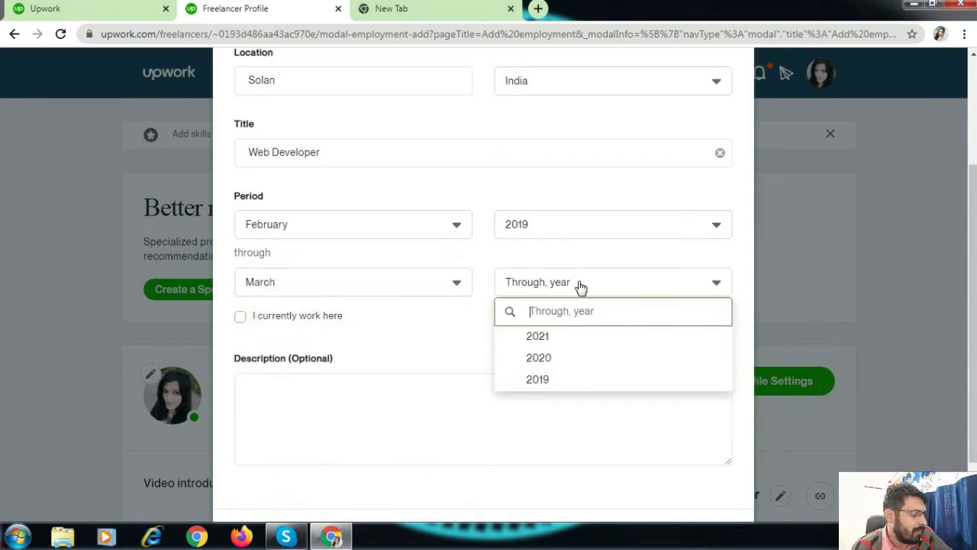
{"action": "left_click", "coordinate": [541, 359]}
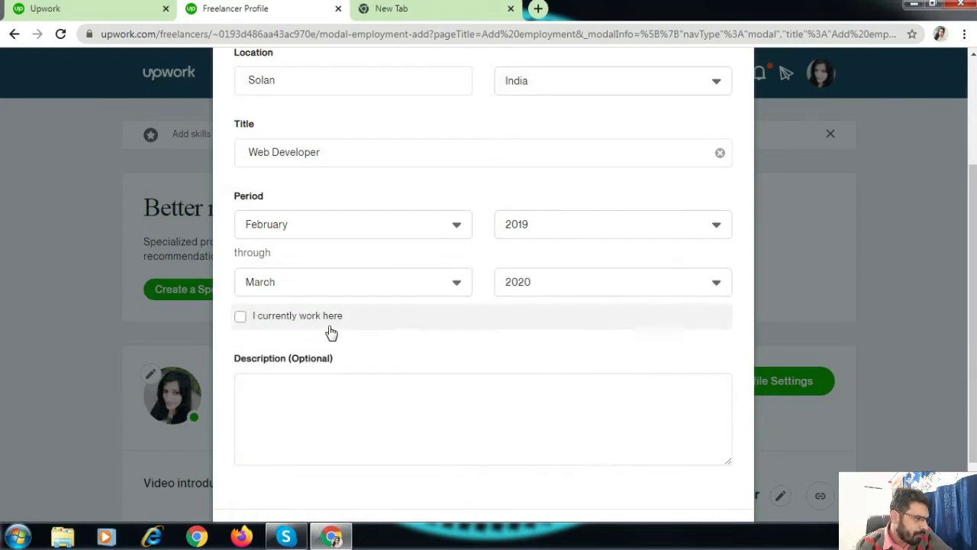
Enter the description "I have developed website for Bahra university You can Check it here: bahrauniversity.edu.in" and save the employment entry
{"action": "scroll", "coordinate": [355, 311], "scroll_direction": "down", "scroll_amount": 1}
{"action": "left_click", "coordinate": [355, 312]}
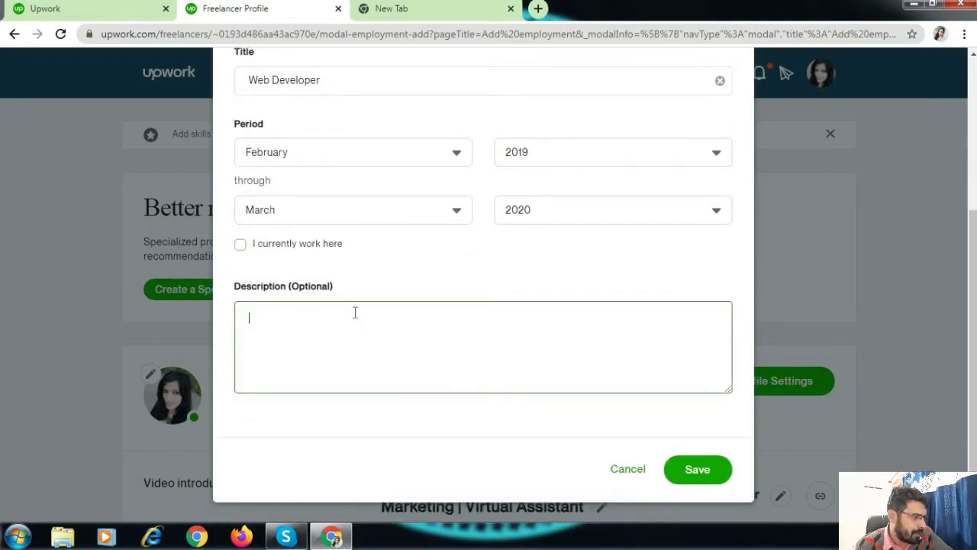
{"action": "type", "text": "I have developed website for Bah"}
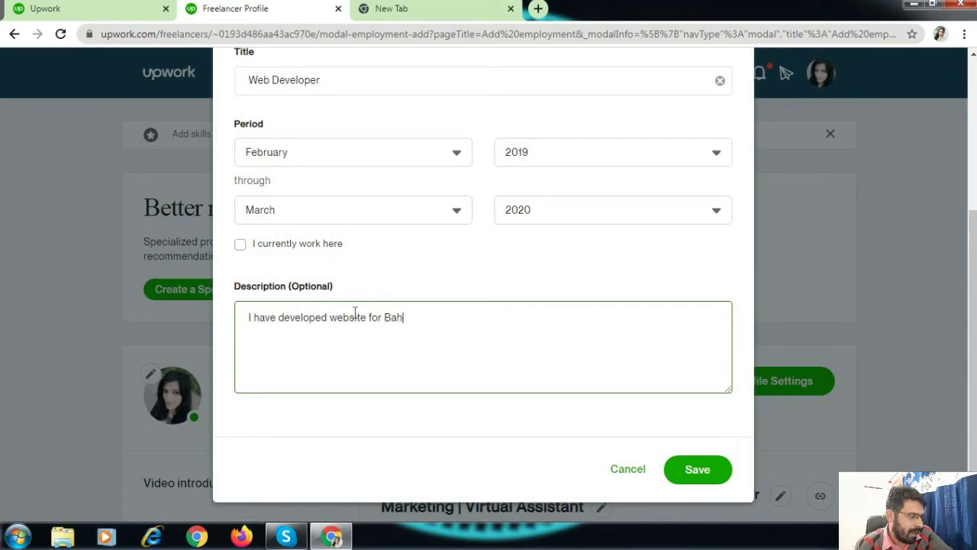
{"action": "type", "text": "univ"}
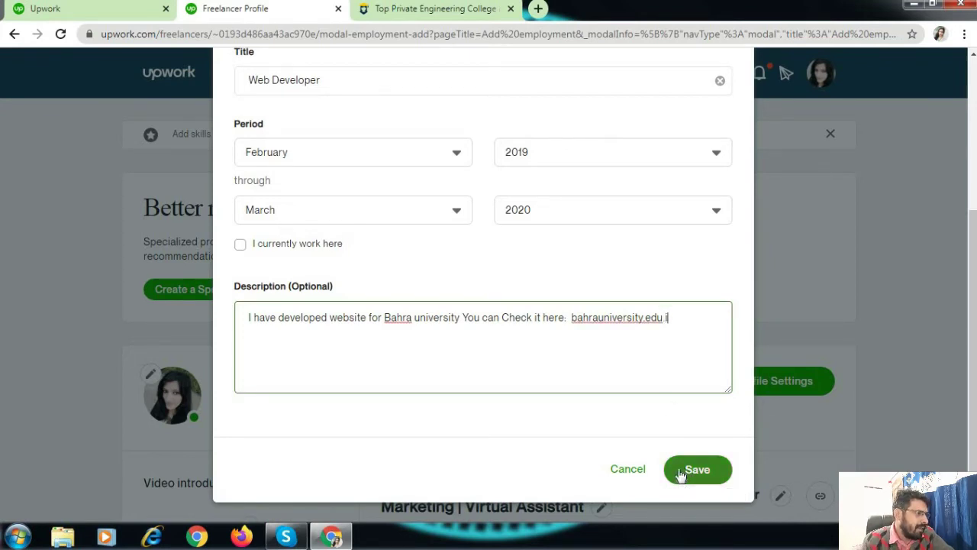
{"action": "type", "text": "n"}
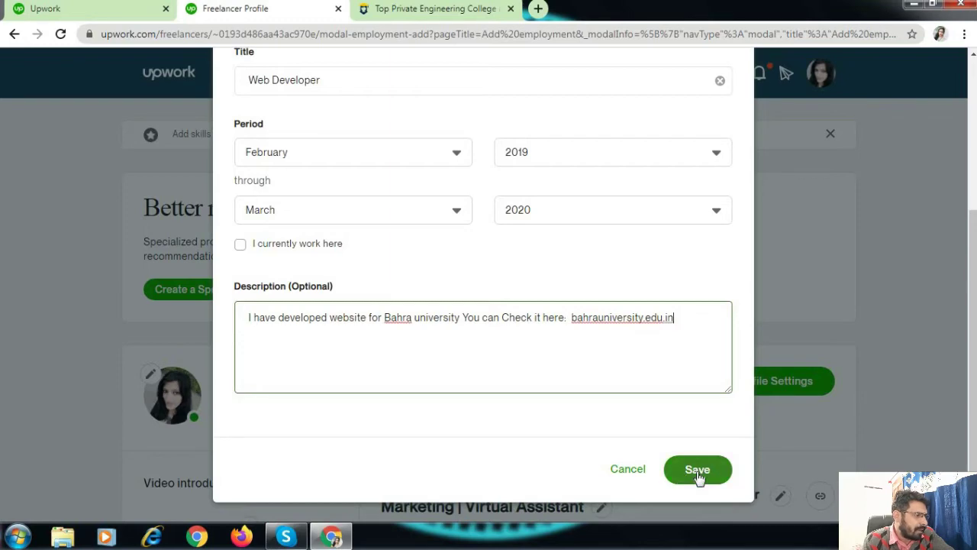
{"action": "left_click", "coordinate": [696, 471]}
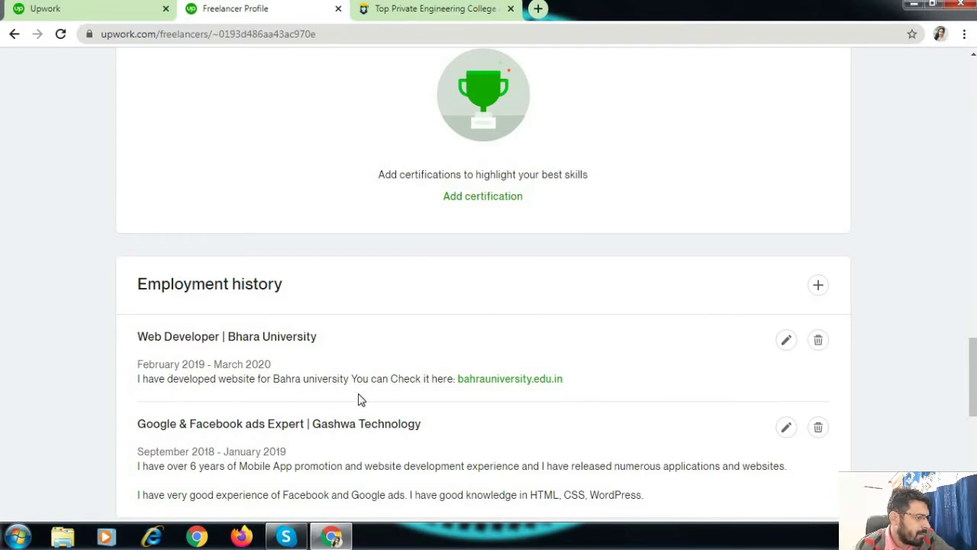
Reload the Upwork find-work page in the other browser tab and check the profile completeness percentage
{"action": "left_click", "coordinate": [94, 8]}
{"action": "scroll", "coordinate": [593, 247], "scroll_direction": "up", "scroll_amount": 3}
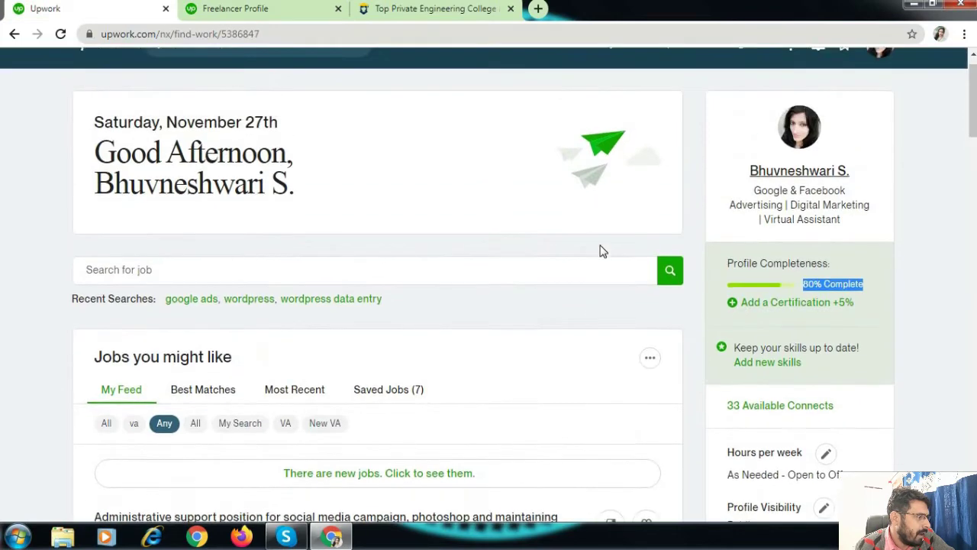
{"action": "left_click", "coordinate": [60, 34]}
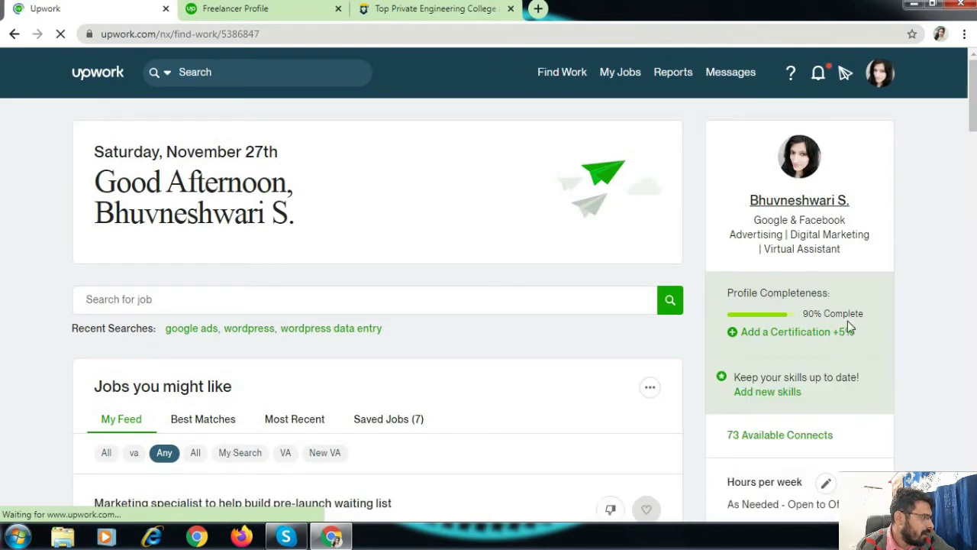
{"action": "left_click_drag", "start_coordinate": [805, 314], "coordinate": [869, 315]}
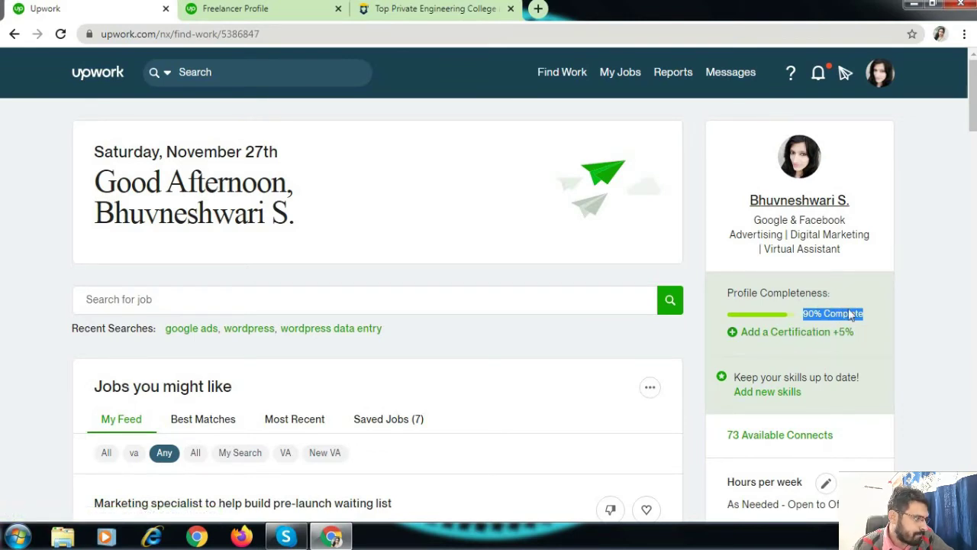
Start another employment history entry on the freelancer profile with Vashisht Tech Talk as the company
{"action": "left_click", "coordinate": [240, 11]}
{"action": "scroll", "coordinate": [475, 257], "scroll_direction": "down", "scroll_amount": 1}
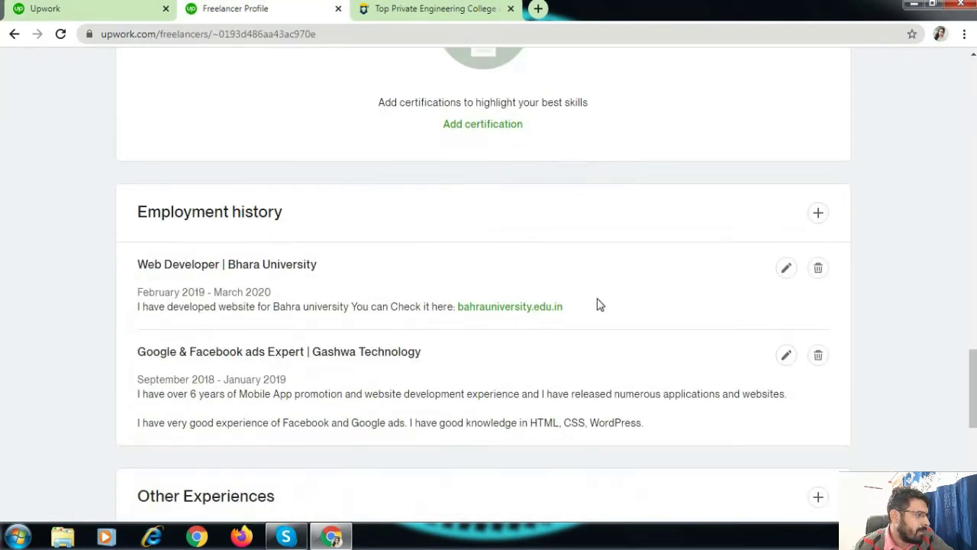
{"action": "left_click", "coordinate": [819, 215]}
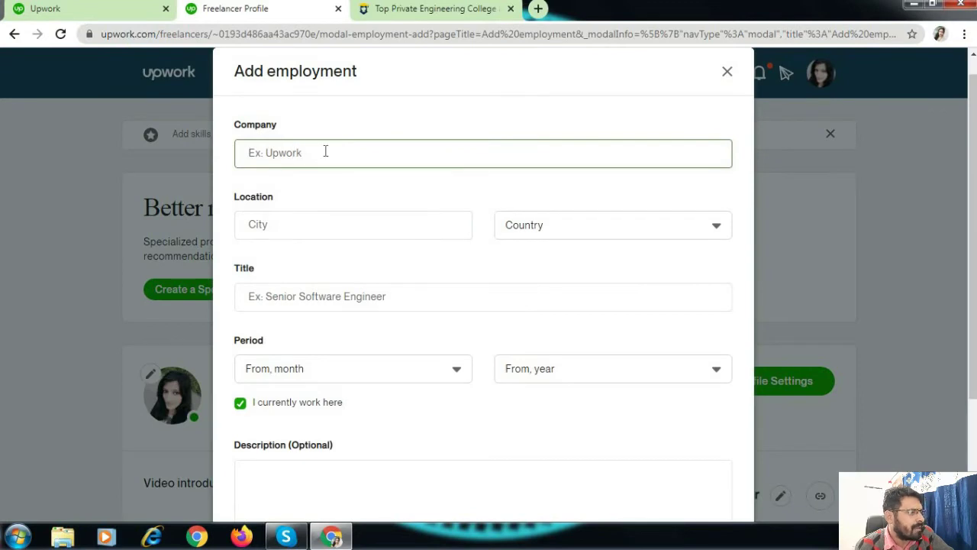
{"action": "type", "text": "Vashi"}
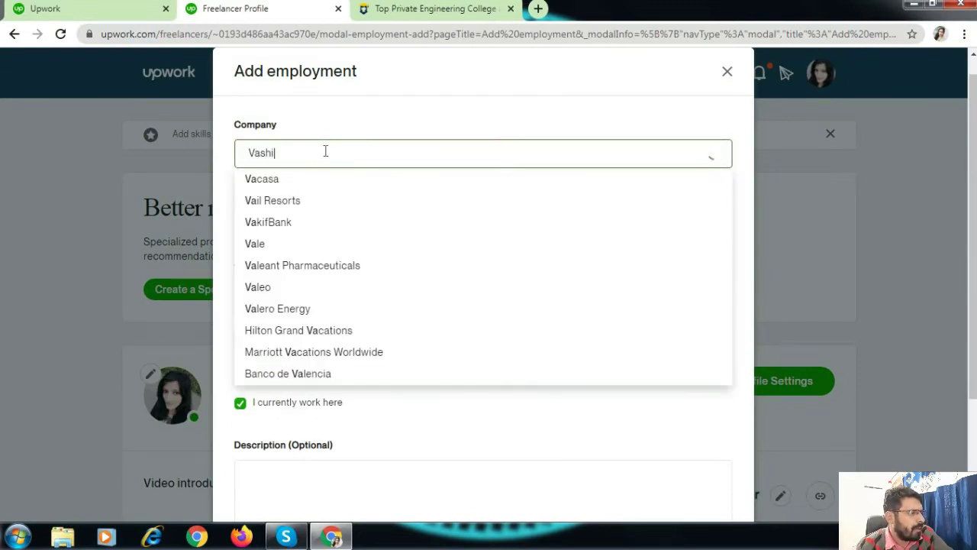
{"action": "type", "text": "sht Tech"}
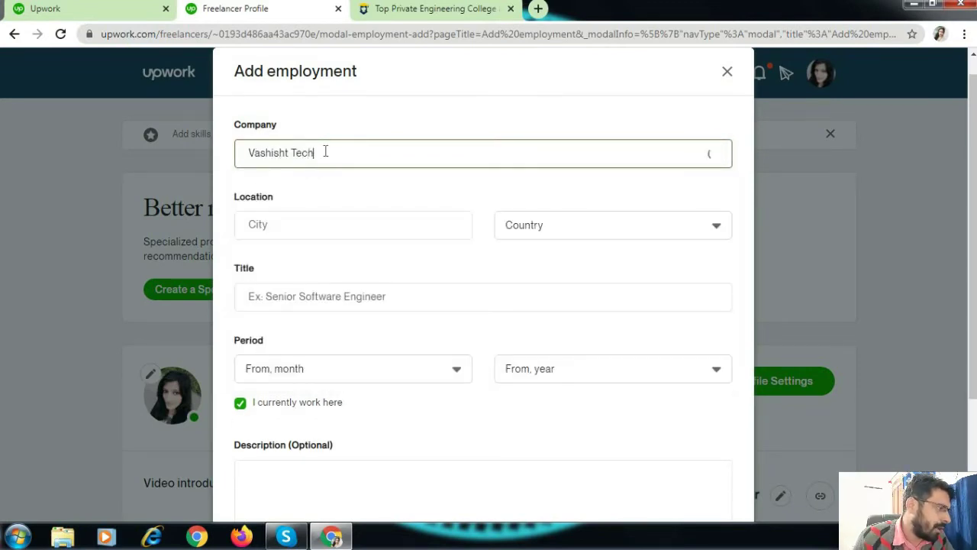
{"action": "type", "text": " Talk"}
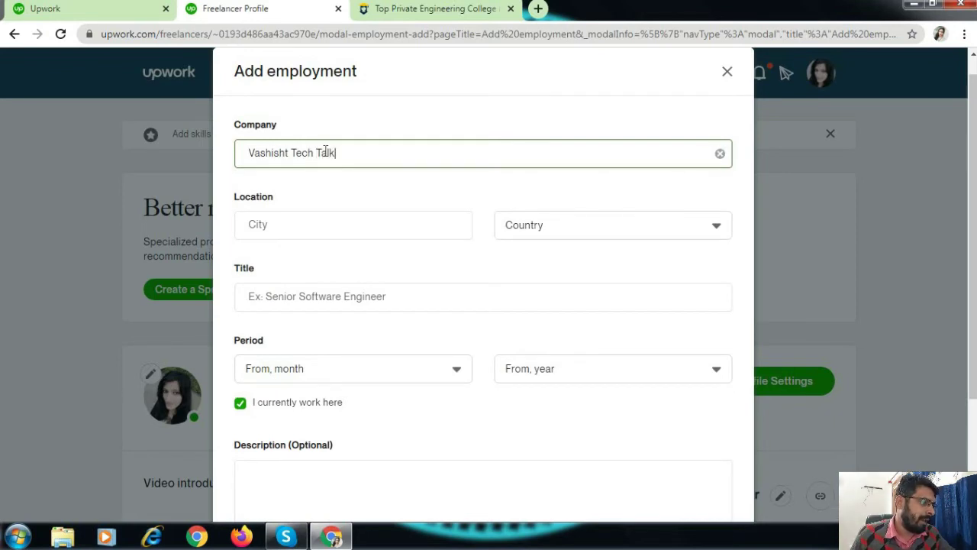
Set the employment location to the city Soaln and the country India
{"action": "left_click", "coordinate": [325, 222]}
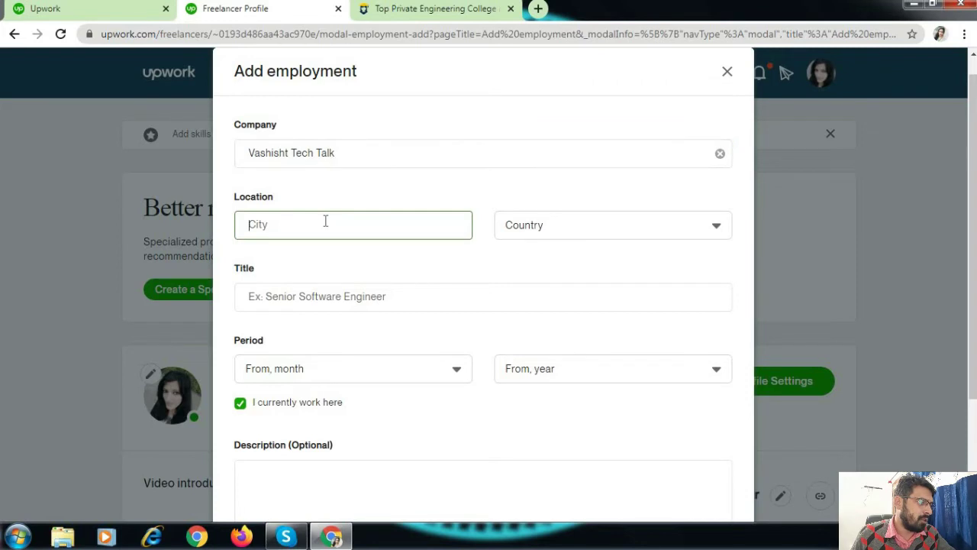
{"action": "type", "text": "Soaln"}
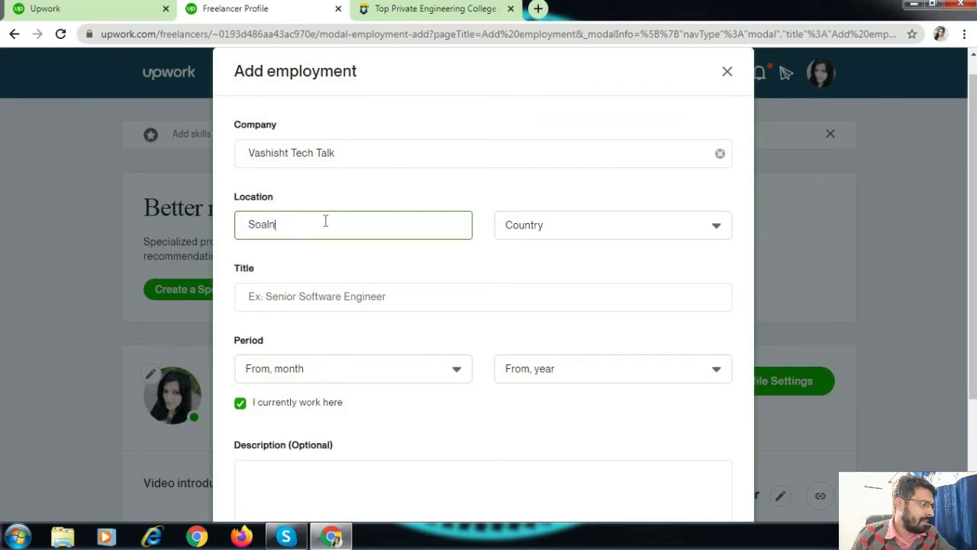
{"action": "left_click", "coordinate": [539, 232]}
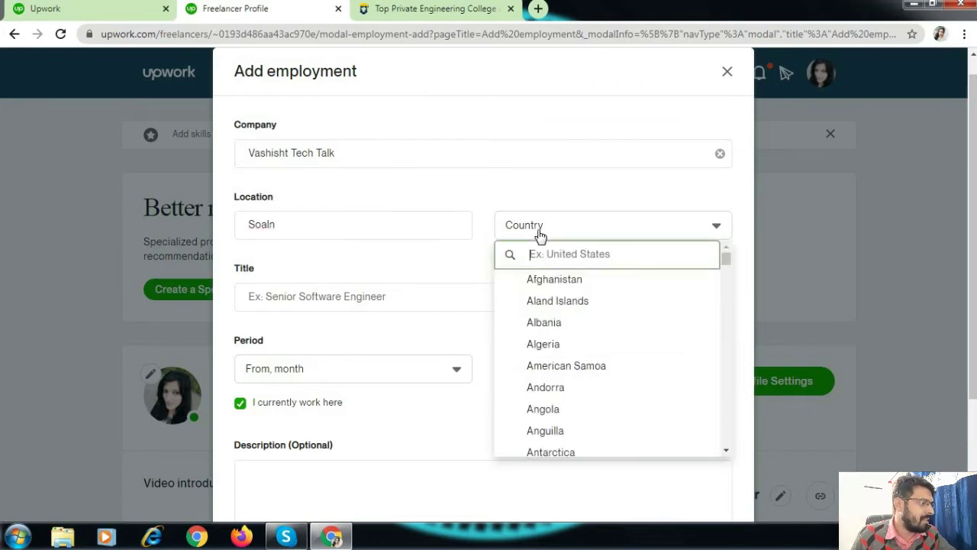
{"action": "type", "text": "India"}
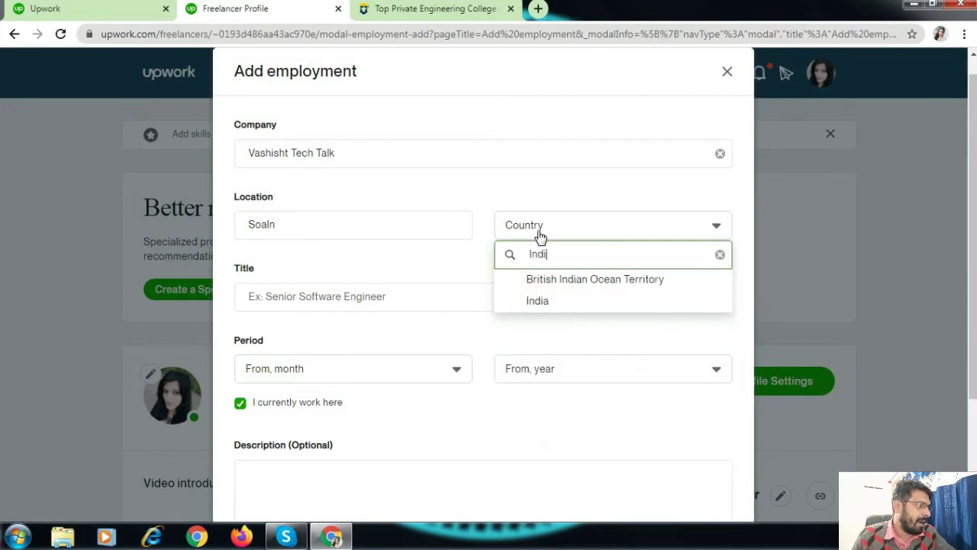
{"action": "left_click", "coordinate": [558, 302]}
Enter Video Editor and Google Ads Expert as the job title of the Vashisht Tech Talk entry
{"action": "left_click", "coordinate": [399, 302]}
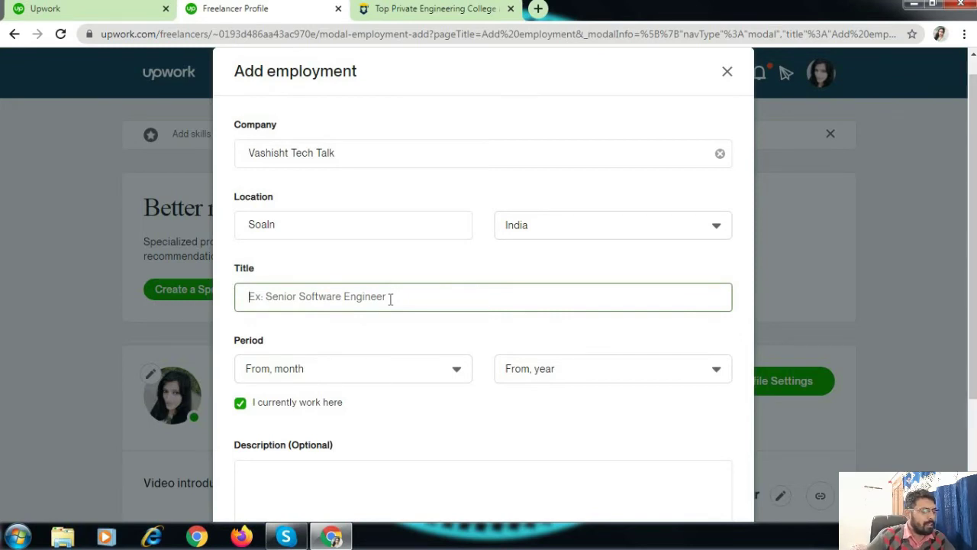
{"action": "type", "text": "V"}
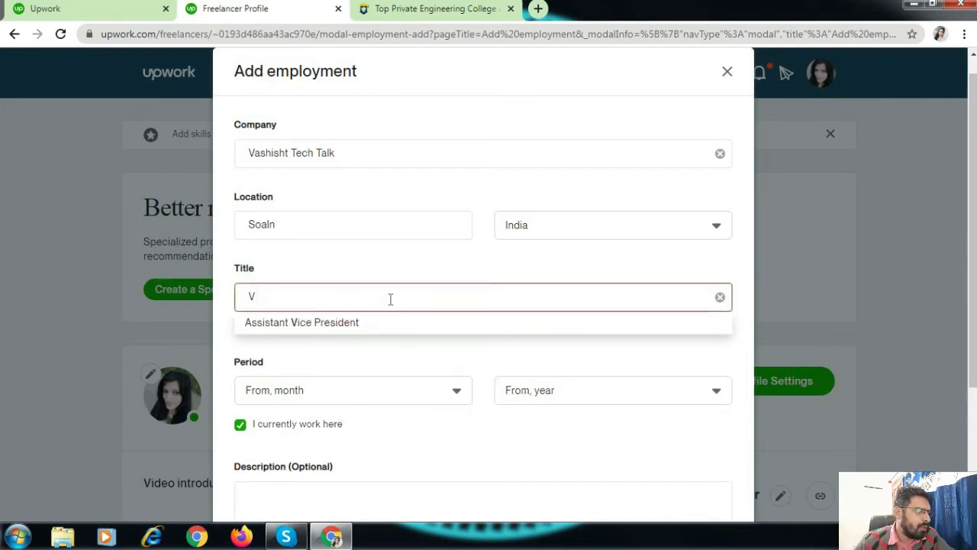
{"action": "type", "text": "ideo Edito"}
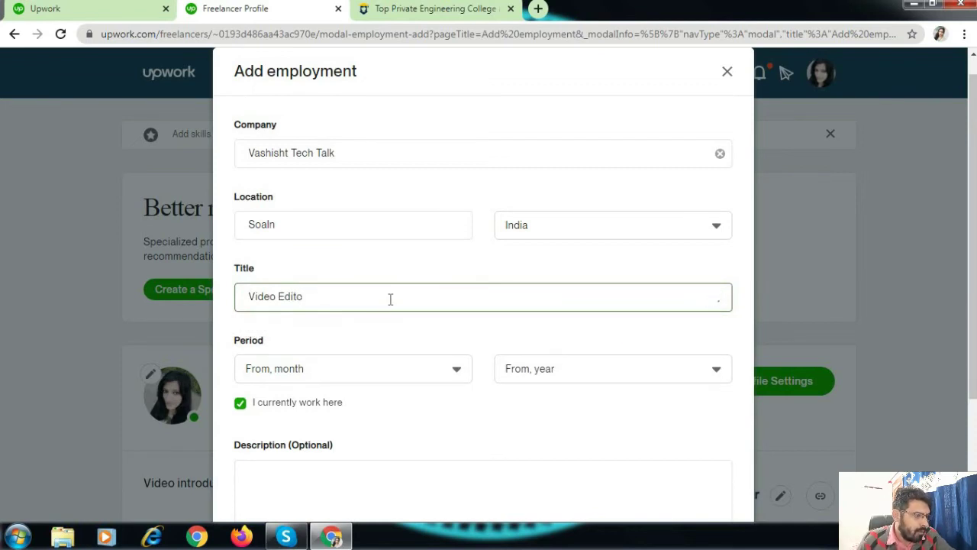
{"action": "type", "text": "er a"}
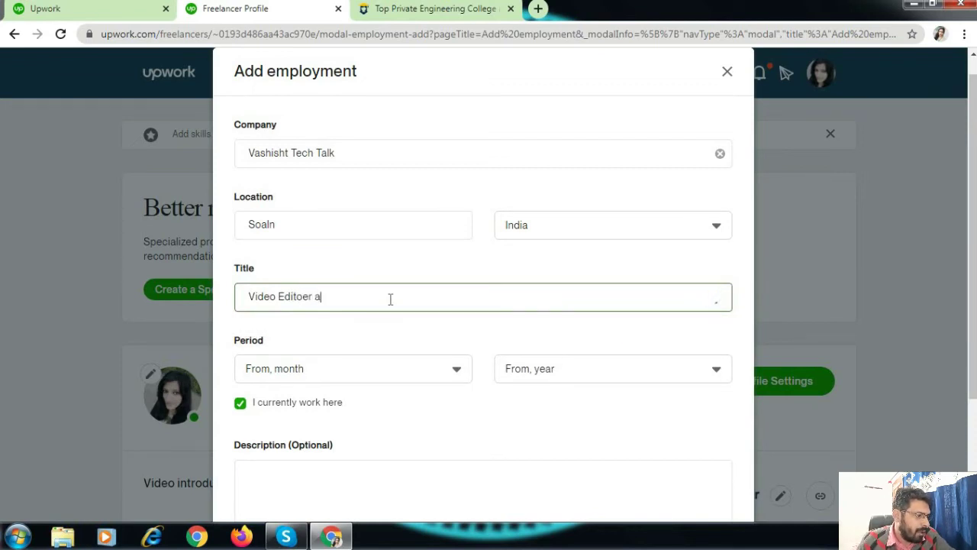
{"action": "type", "text": "nd Goog"}
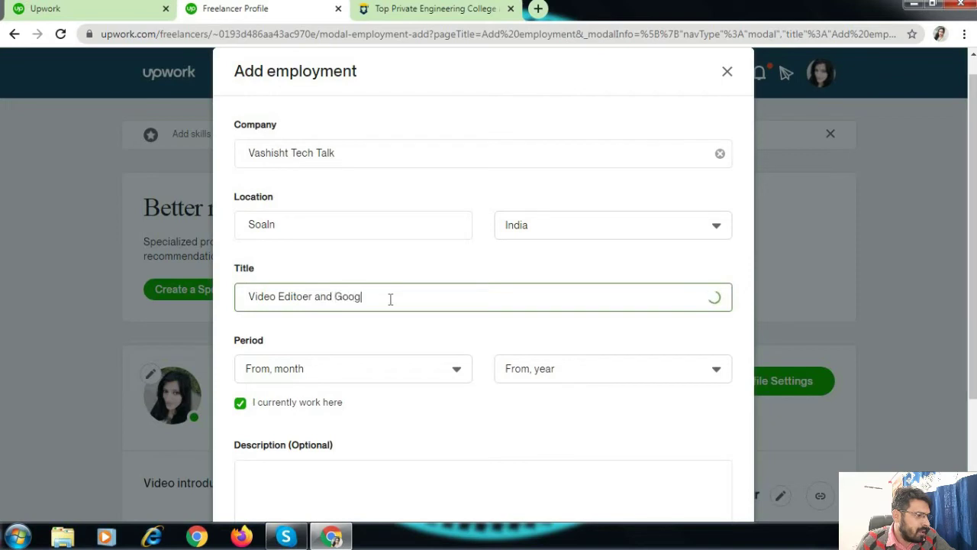
{"action": "type", "text": "le Ads "}
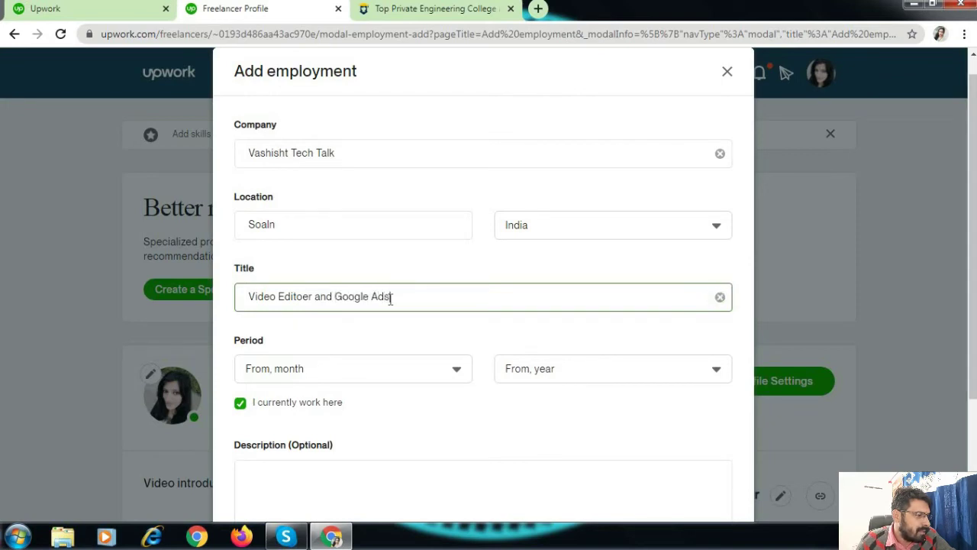
{"action": "type", "text": "Expe"}
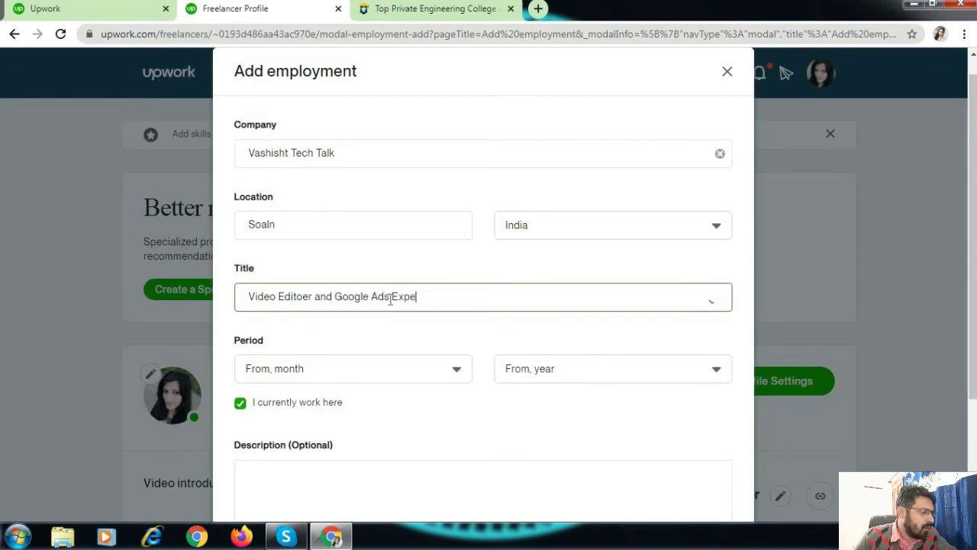
{"action": "type", "text": "rt"}
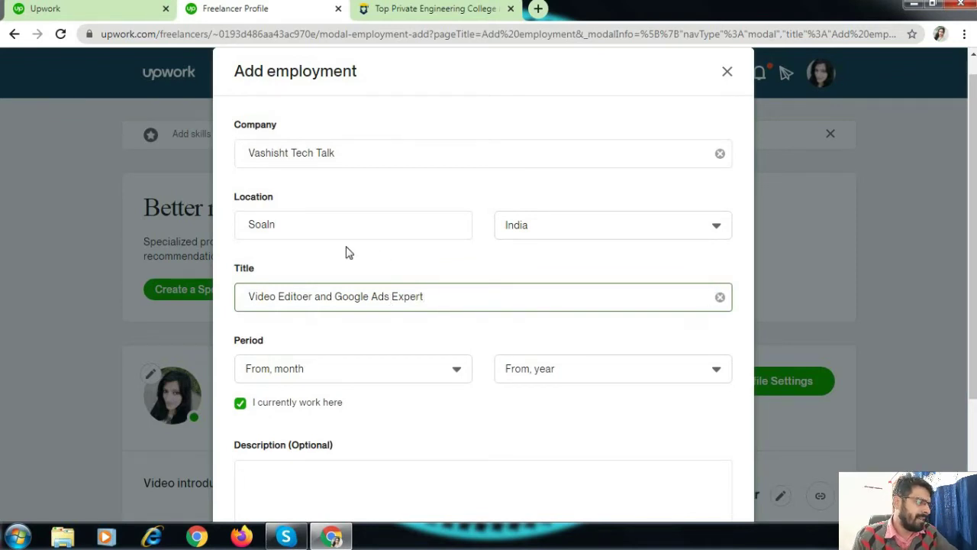
{"action": "left_click", "coordinate": [310, 297]}
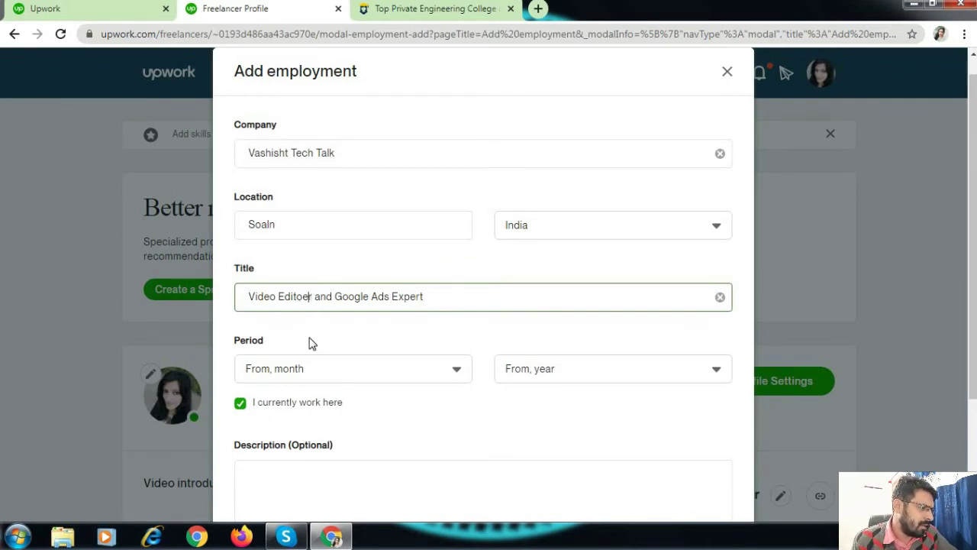
{"action": "key", "text": "BackSpace"}
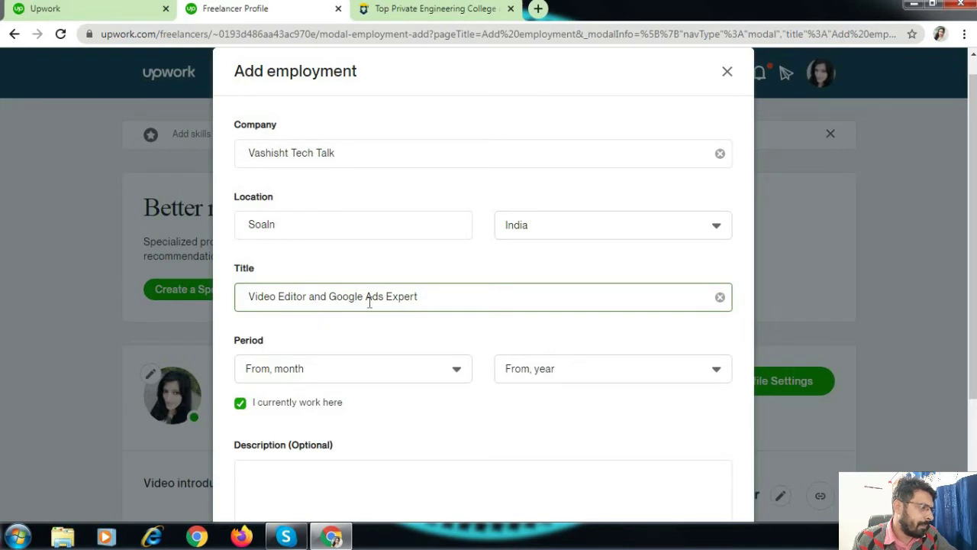
Set the start of the employment period to May 2020
{"action": "left_click", "coordinate": [316, 373]}
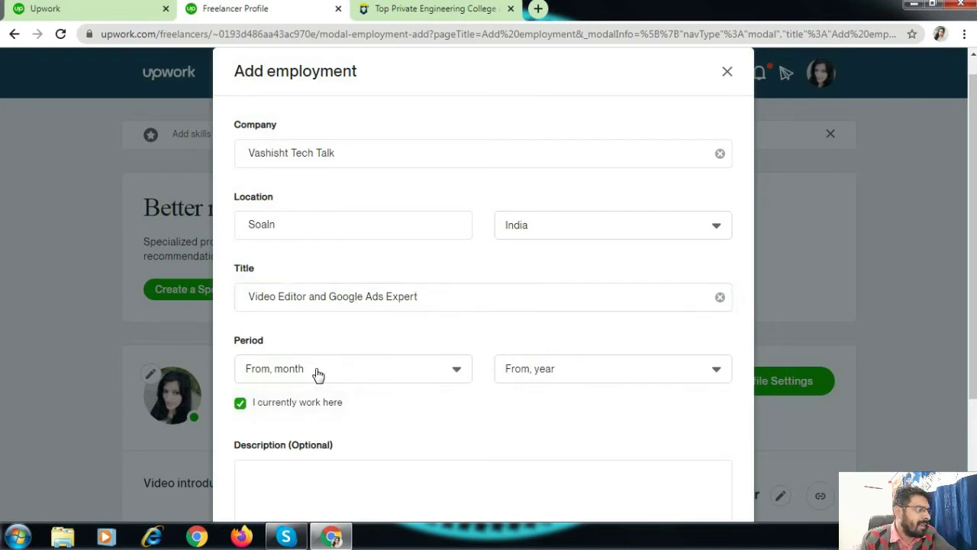
{"action": "scroll", "coordinate": [536, 268], "scroll_direction": "down", "scroll_amount": 2}
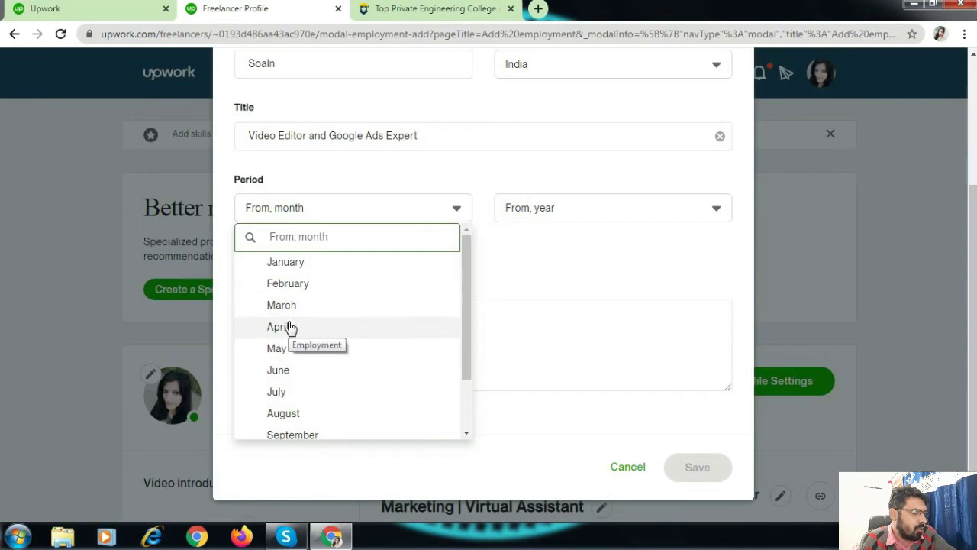
{"action": "left_click", "coordinate": [281, 350]}
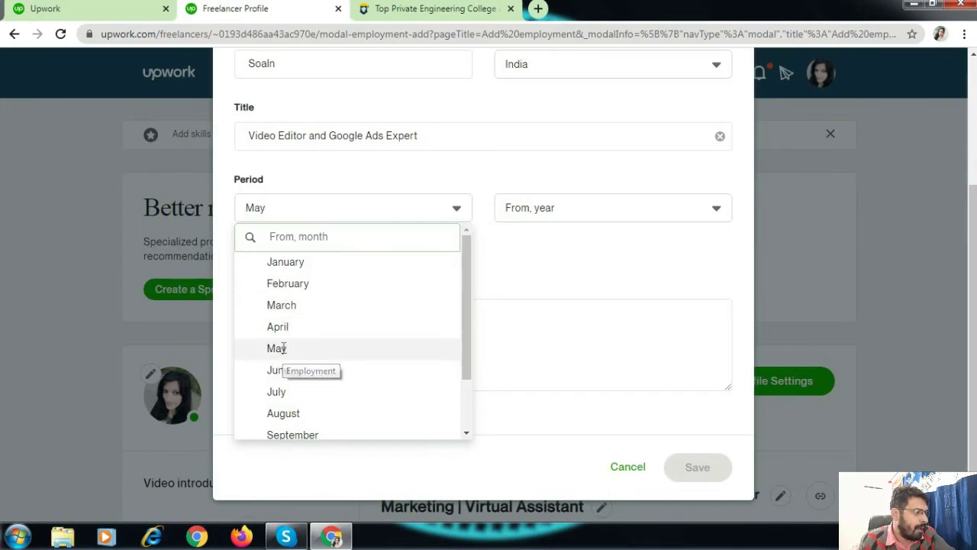
{"action": "left_click", "coordinate": [589, 212]}
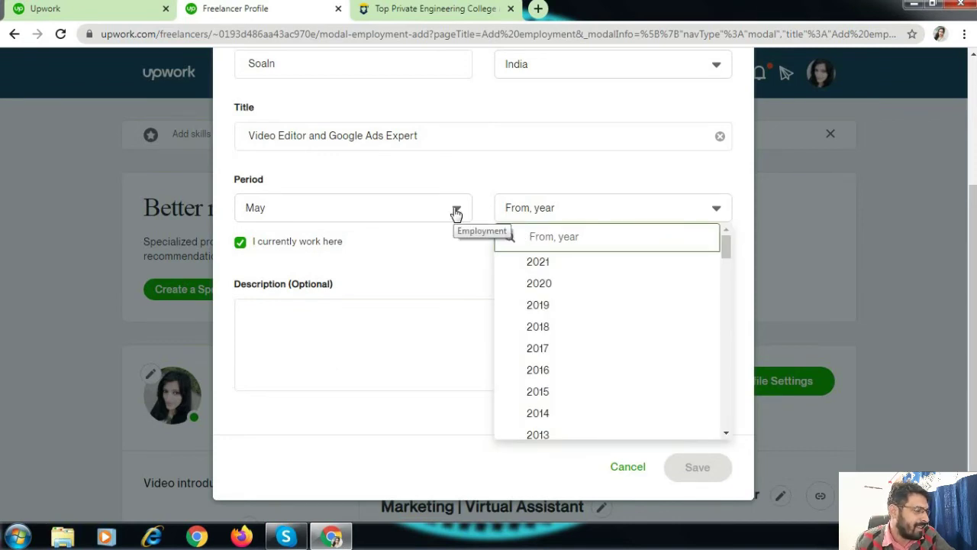
{"action": "left_click", "coordinate": [544, 286]}
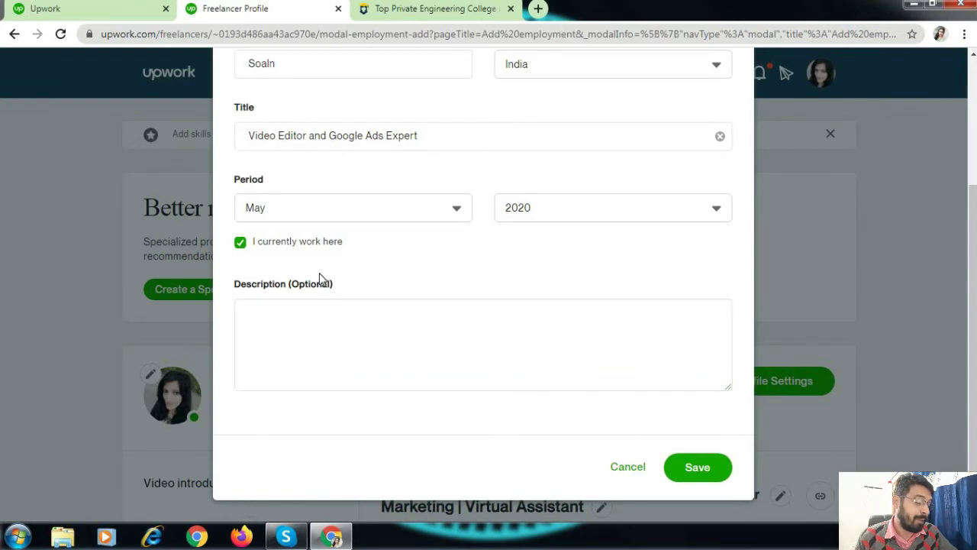
Describe the job as editing the Vashsht Tech Talk YouTube Channel videos and designing google ads for videos, adding that the channel is on YouTube
{"action": "left_click", "coordinate": [292, 313]}
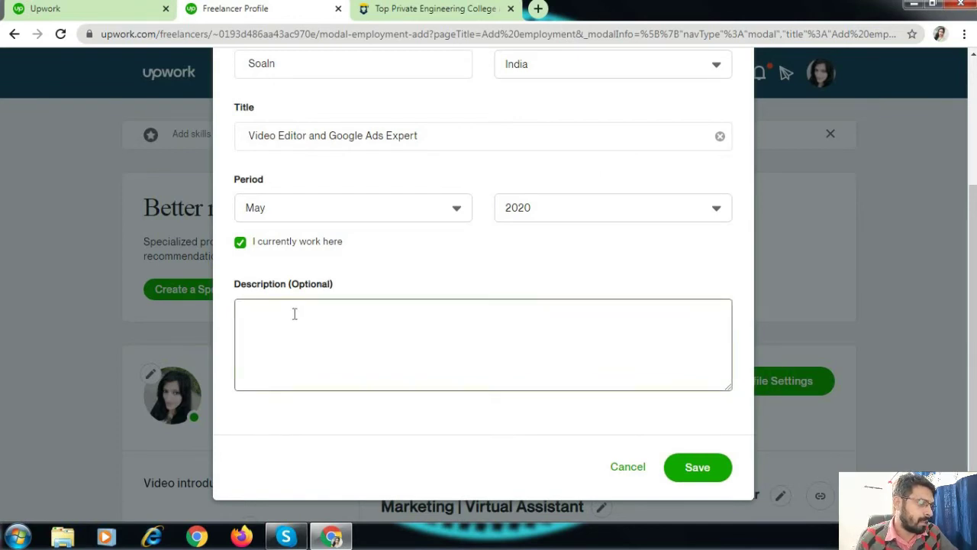
{"action": "type", "text": "I have cr"}
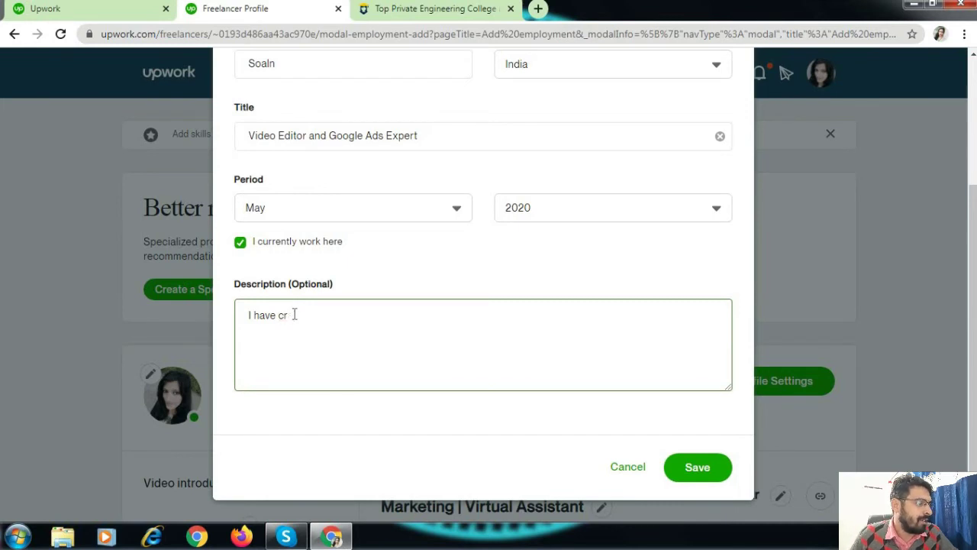
{"action": "key", "text": "BackSpace"}
{"action": "key", "text": "BackSpace"}
{"action": "key", "text": "BackSpace"}
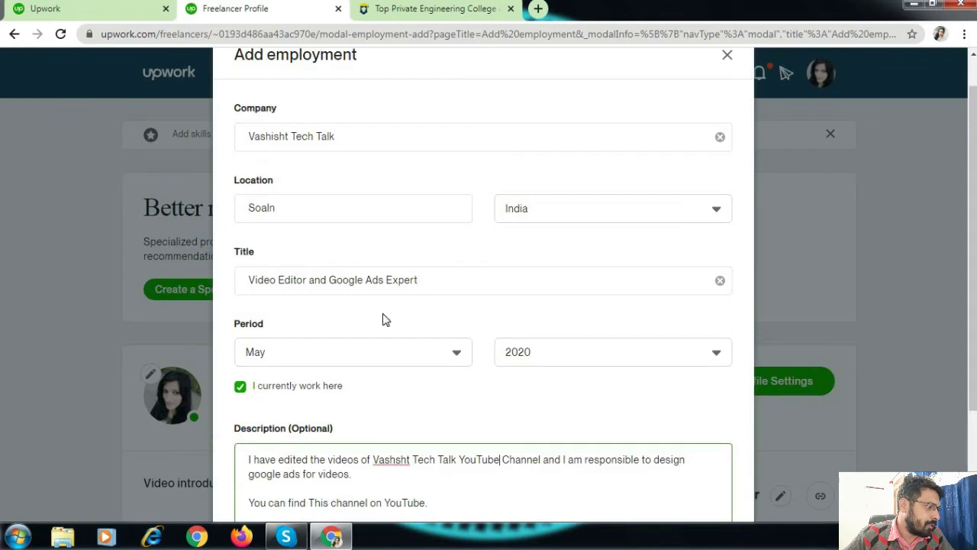
Recheck the spelling of the job title and save the Vashisht Tech Talk employment entry
{"action": "left_click", "coordinate": [291, 279]}
{"action": "right_click", "coordinate": [296, 283]}
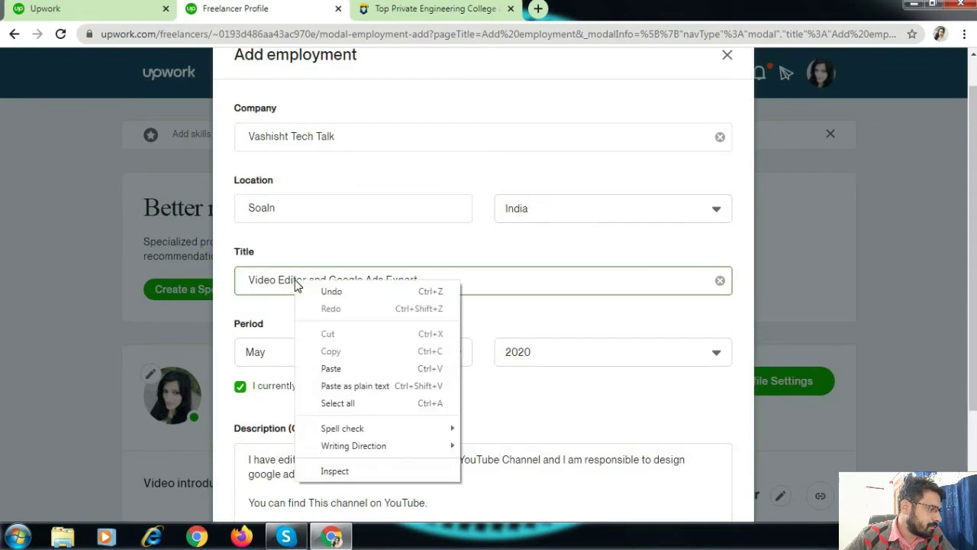
{"action": "left_click", "coordinate": [561, 305]}
{"action": "scroll", "coordinate": [547, 332], "scroll_direction": "down", "scroll_amount": 2}
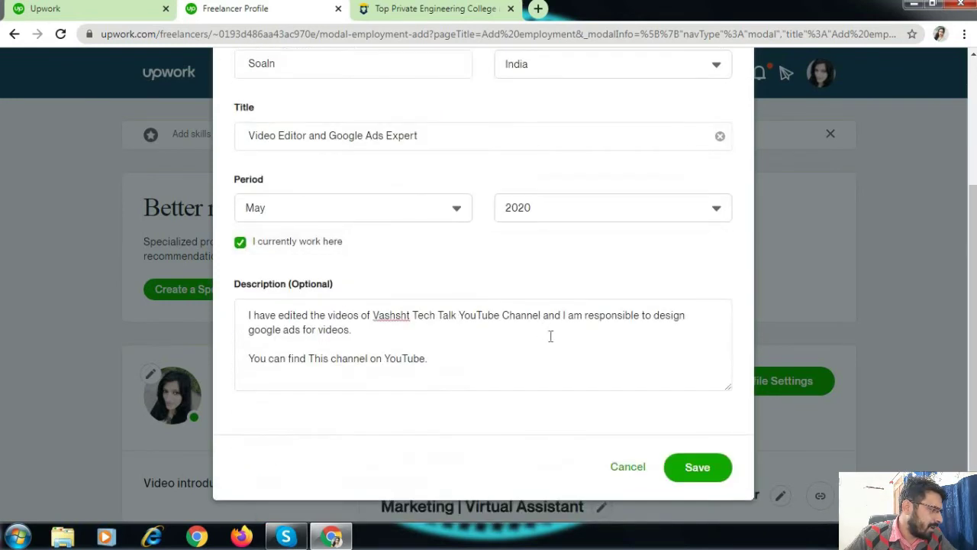
{"action": "left_click", "coordinate": [699, 470]}
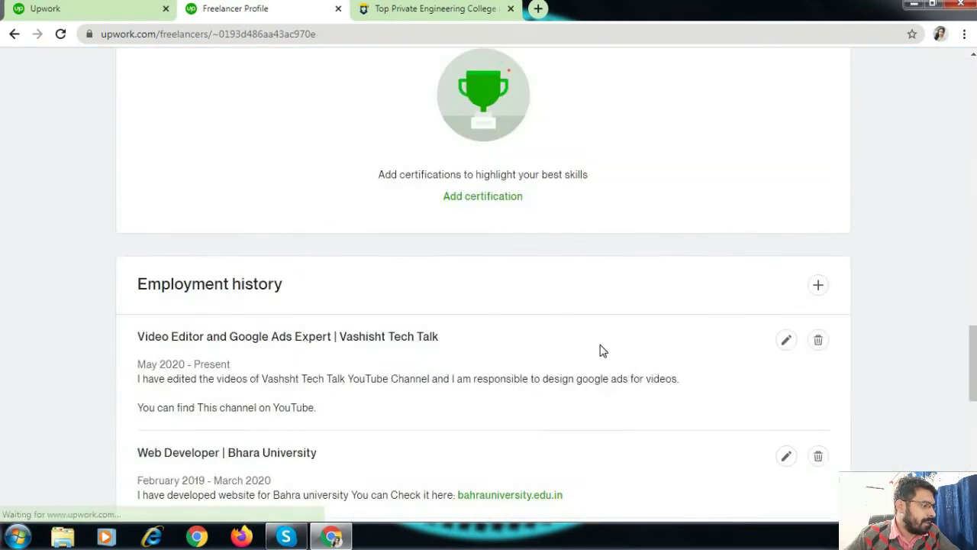
Review the employment history on the profile and reload the find-work page to recheck the profile completeness
{"action": "scroll", "coordinate": [493, 332], "scroll_direction": "up", "scroll_amount": 2}
{"action": "scroll", "coordinate": [481, 330], "scroll_direction": "down", "scroll_amount": 3}
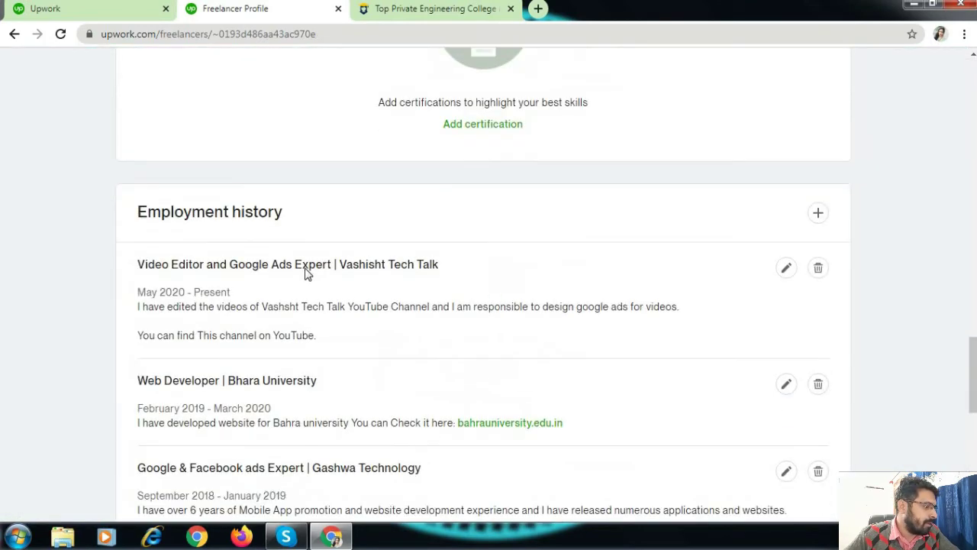
{"action": "scroll", "coordinate": [306, 275], "scroll_direction": "down", "scroll_amount": 2}
{"action": "scroll", "coordinate": [338, 251], "scroll_direction": "up", "scroll_amount": 15}
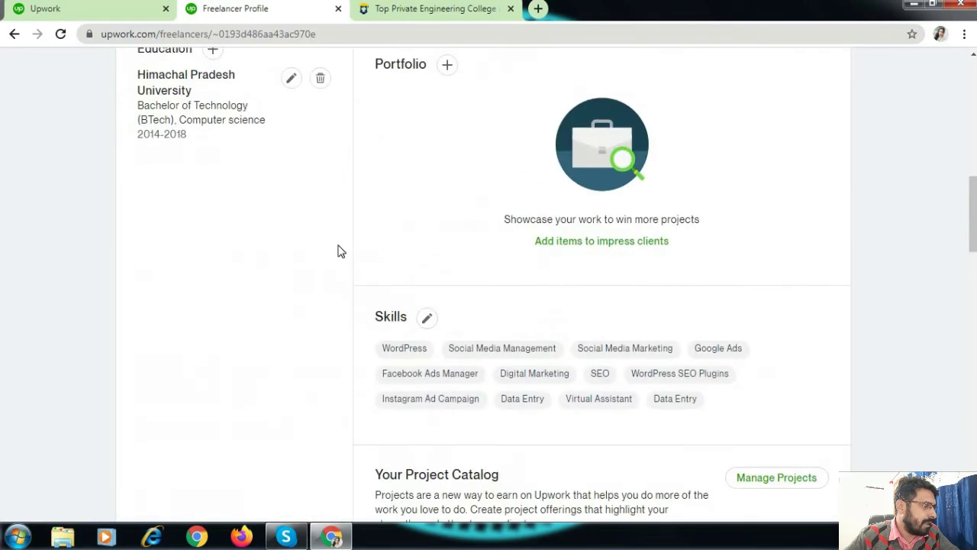
{"action": "left_click", "coordinate": [85, 12]}
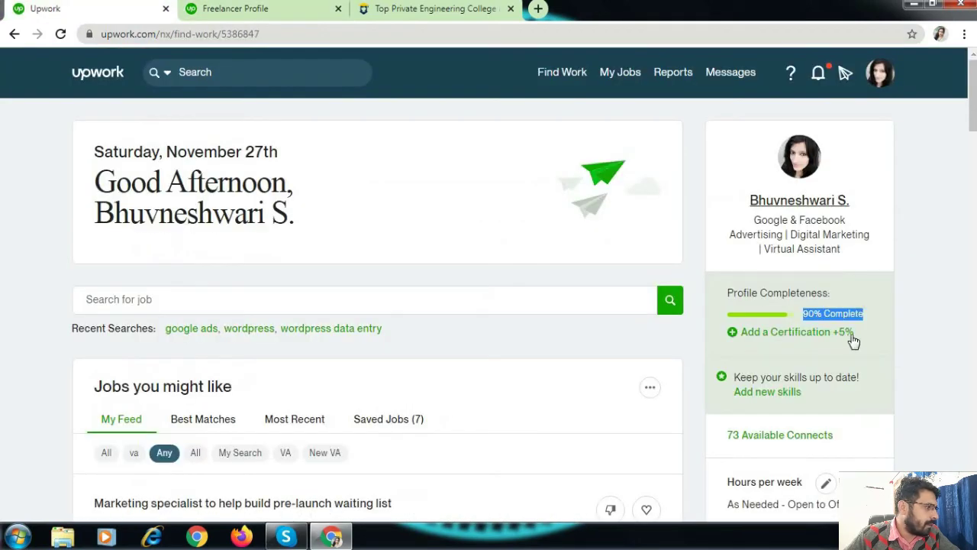
{"action": "left_click", "coordinate": [60, 35]}
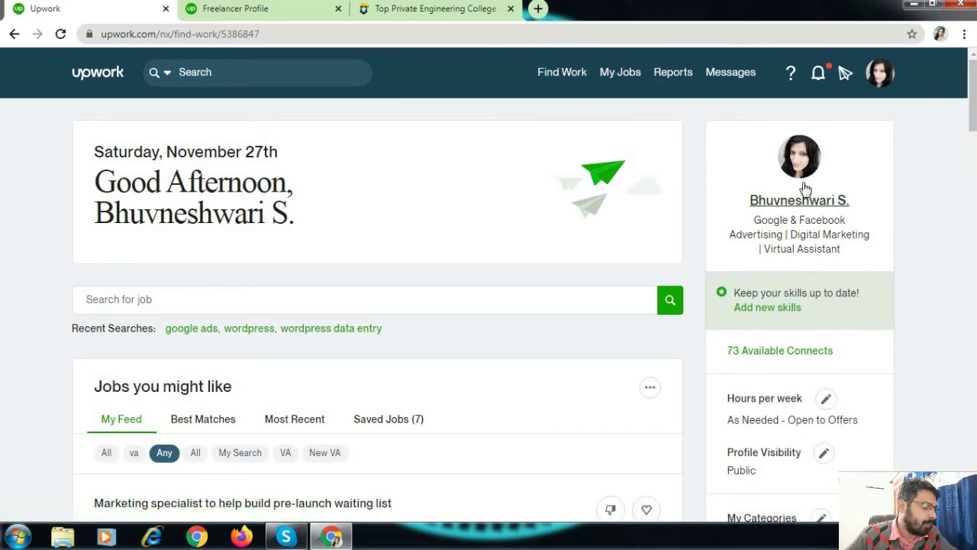
Open the freelancer's own profile in a new browser tab and review its overview, skills, ID verification, education and employment history
{"action": "right_click", "coordinate": [776, 205]}
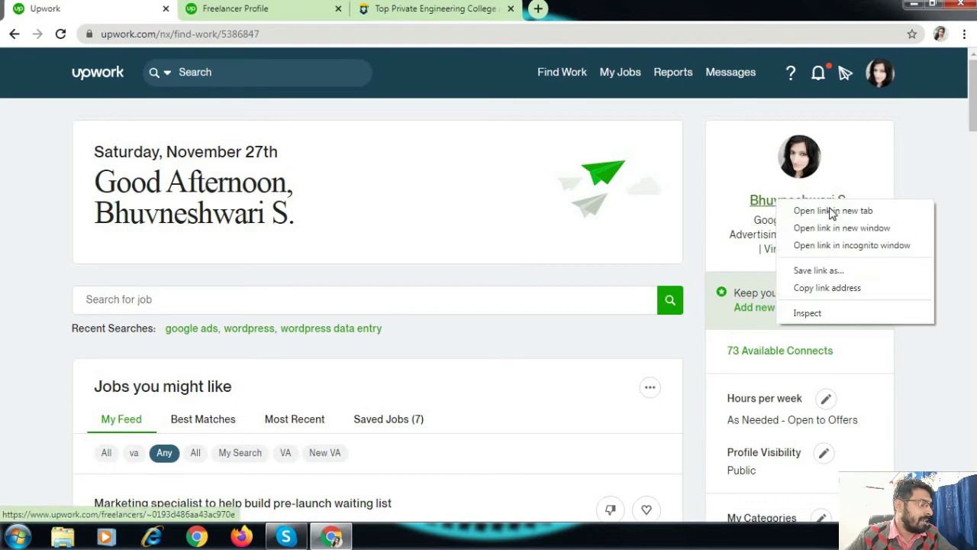
{"action": "left_click", "coordinate": [831, 209]}
{"action": "left_click", "coordinate": [276, 8]}
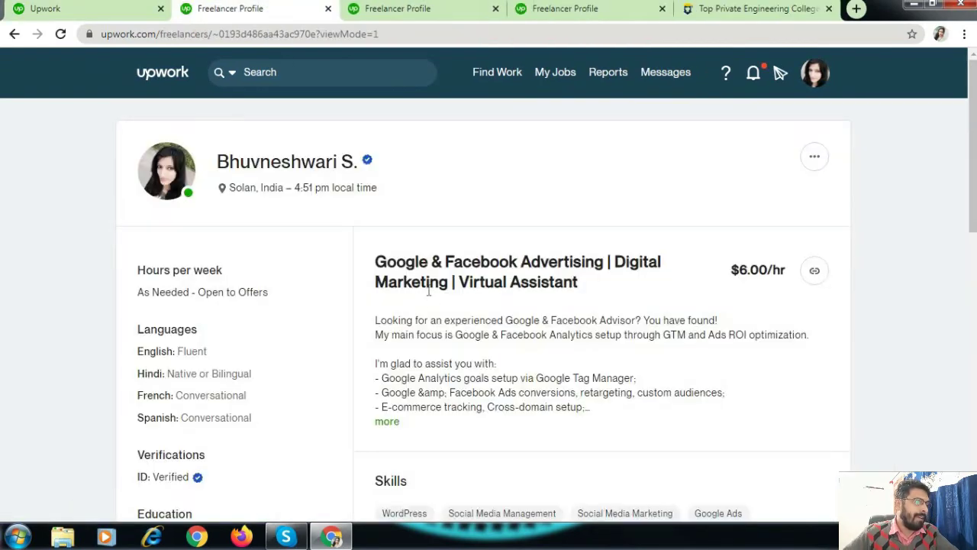
{"action": "scroll", "coordinate": [428, 296], "scroll_direction": "down", "scroll_amount": 4}
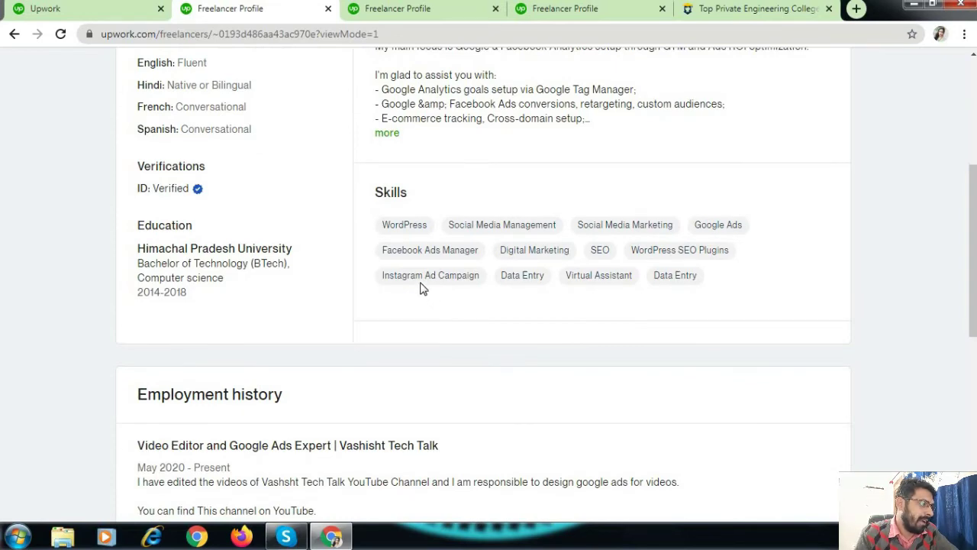
{"action": "scroll", "coordinate": [424, 289], "scroll_direction": "up", "scroll_amount": 1}
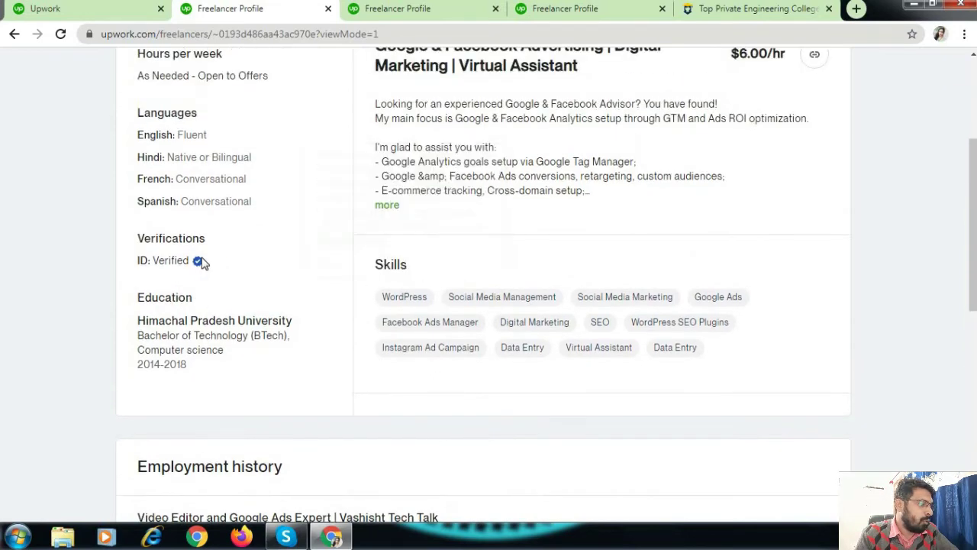
{"action": "scroll", "coordinate": [247, 272], "scroll_direction": "down", "scroll_amount": 3}
{"action": "scroll", "coordinate": [283, 284], "scroll_direction": "down", "scroll_amount": 4}
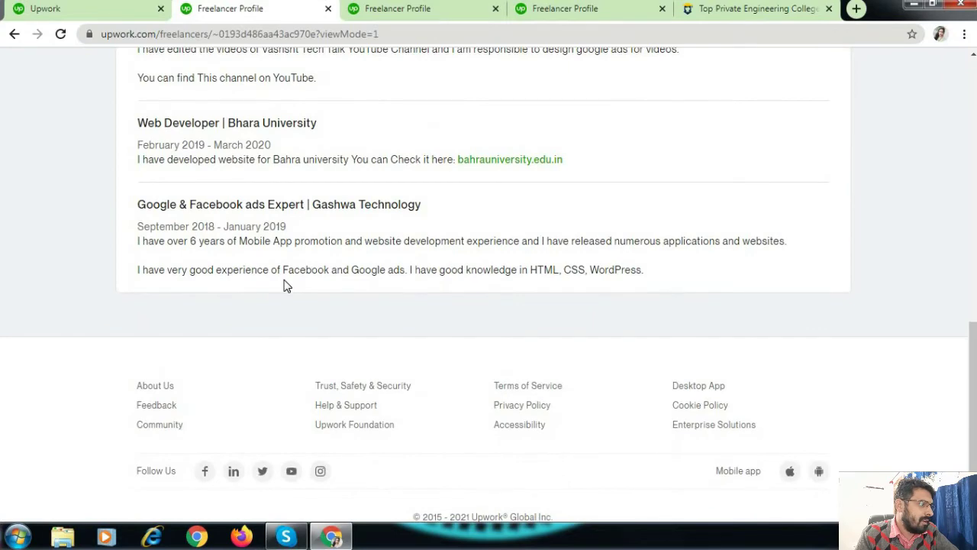
{"action": "scroll", "coordinate": [283, 285], "scroll_direction": "up", "scroll_amount": 10}
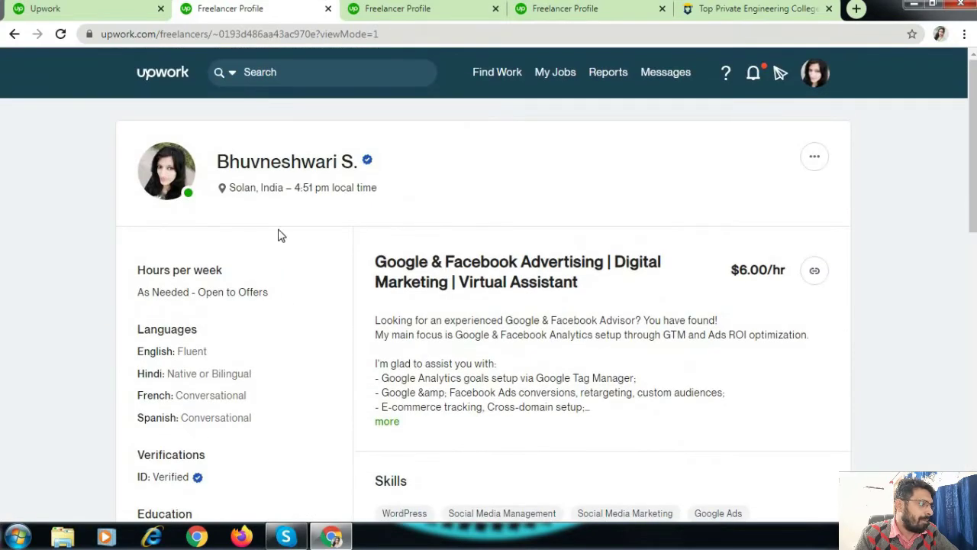
Look over the profile's skills and employment entries once more, and return to the find-work page
{"action": "mouse_move", "coordinate": [497, 72]}
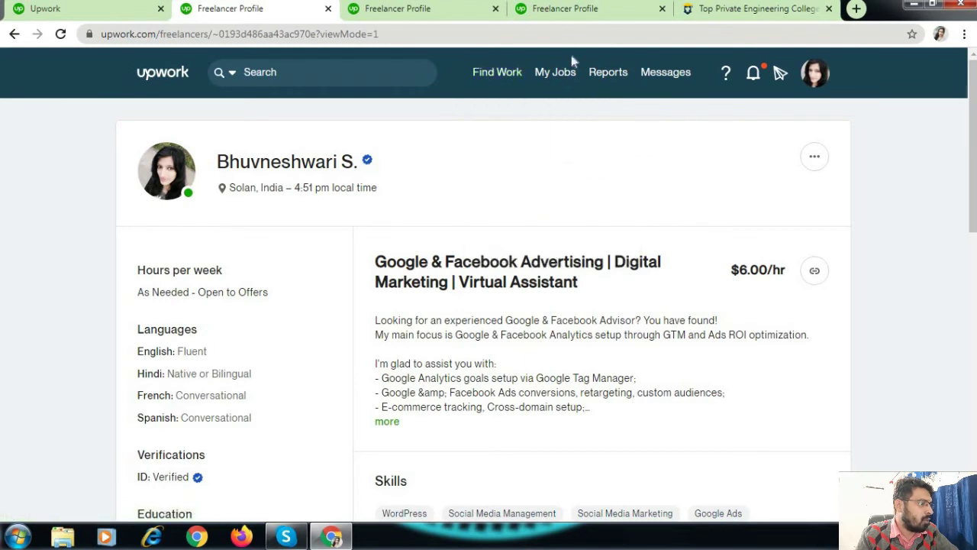
{"action": "mouse_move", "coordinate": [567, 77]}
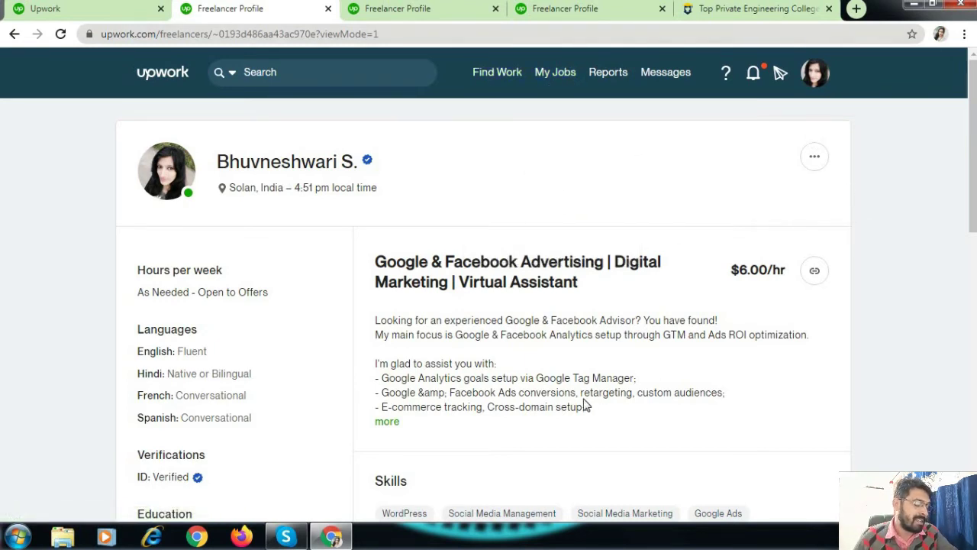
{"action": "scroll", "coordinate": [607, 306], "scroll_direction": "down", "scroll_amount": 9}
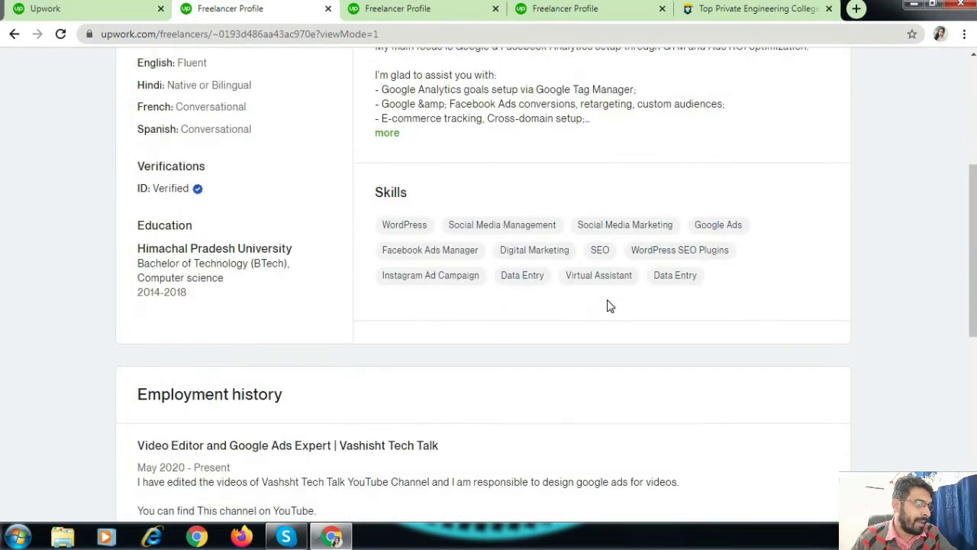
{"action": "scroll", "coordinate": [599, 306], "scroll_direction": "up", "scroll_amount": 5}
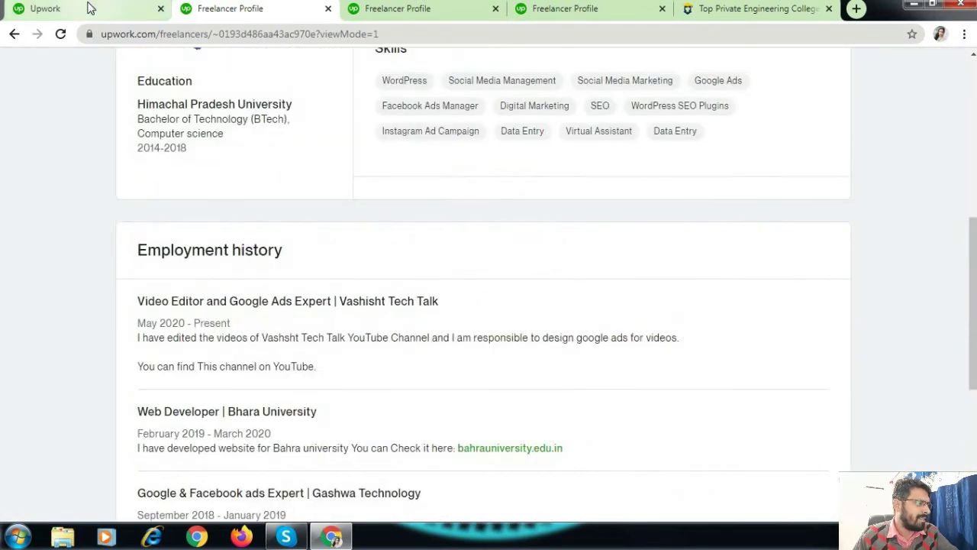
{"action": "key", "text": "ctrl+shift+Tab"}
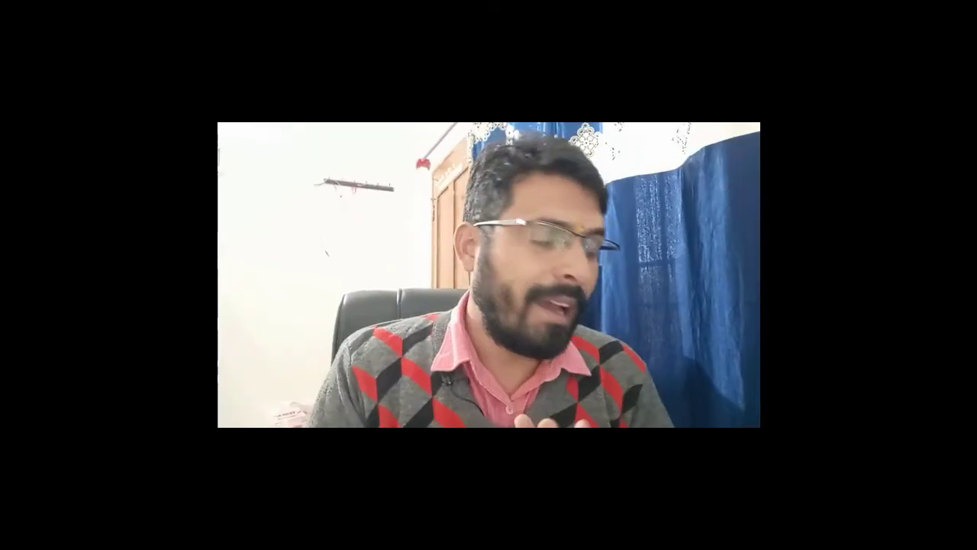